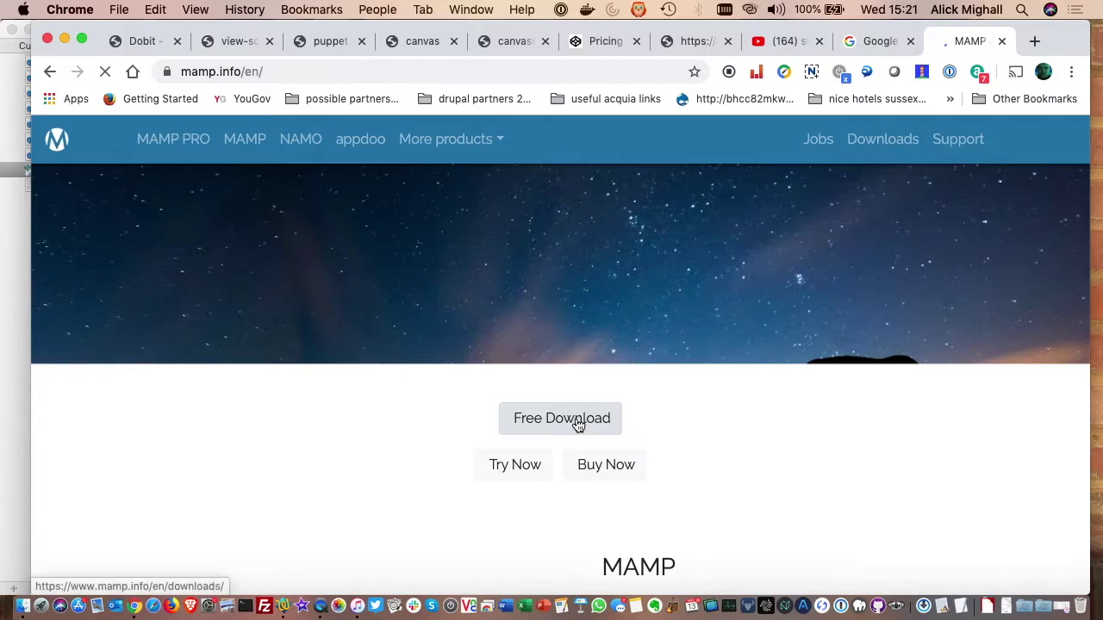
- Go from mamp.info to the MAMP & MAMP PRO 5.5 downloads page, then bring up Finder
left_click(565, 381)
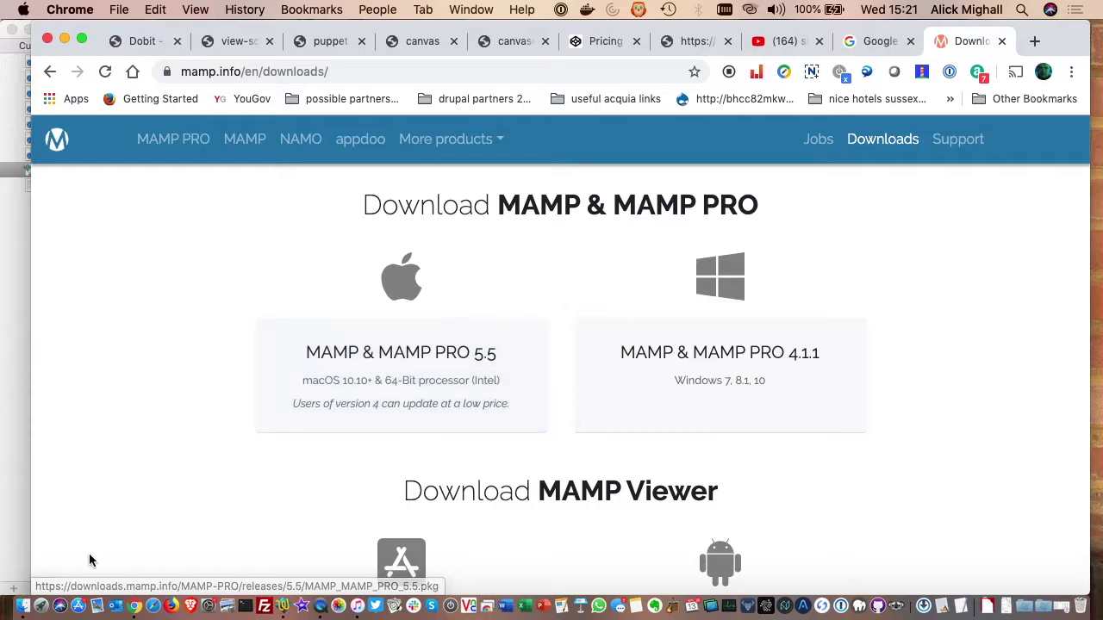
left_click(20, 608)
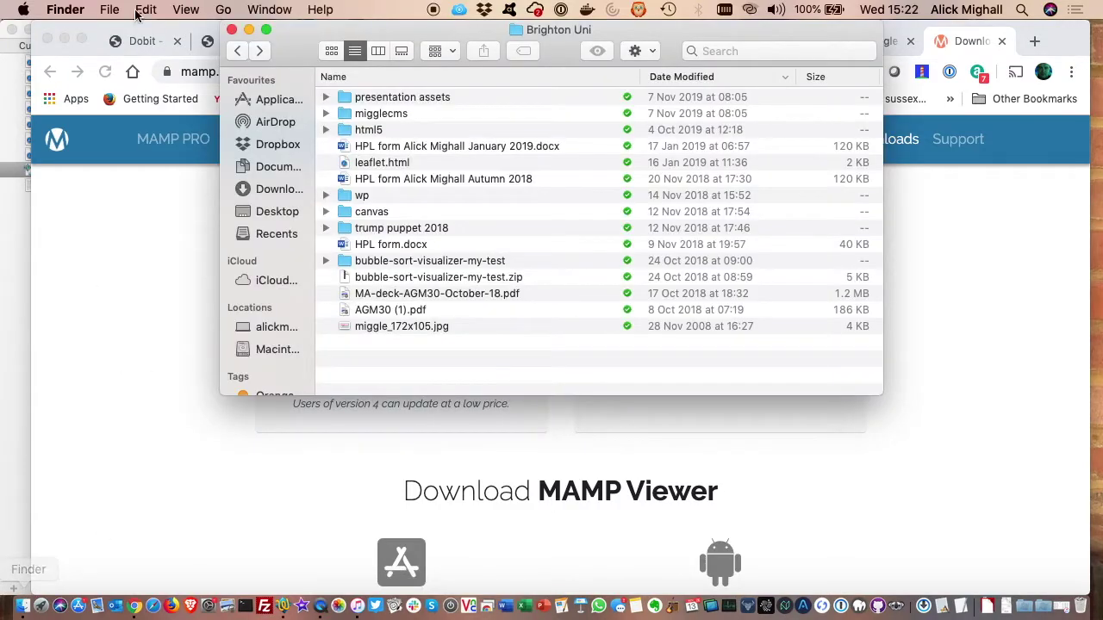
- Launch the MAMP app from Applications > MAMP so its servers start on localhost:8888
left_click(267, 101)
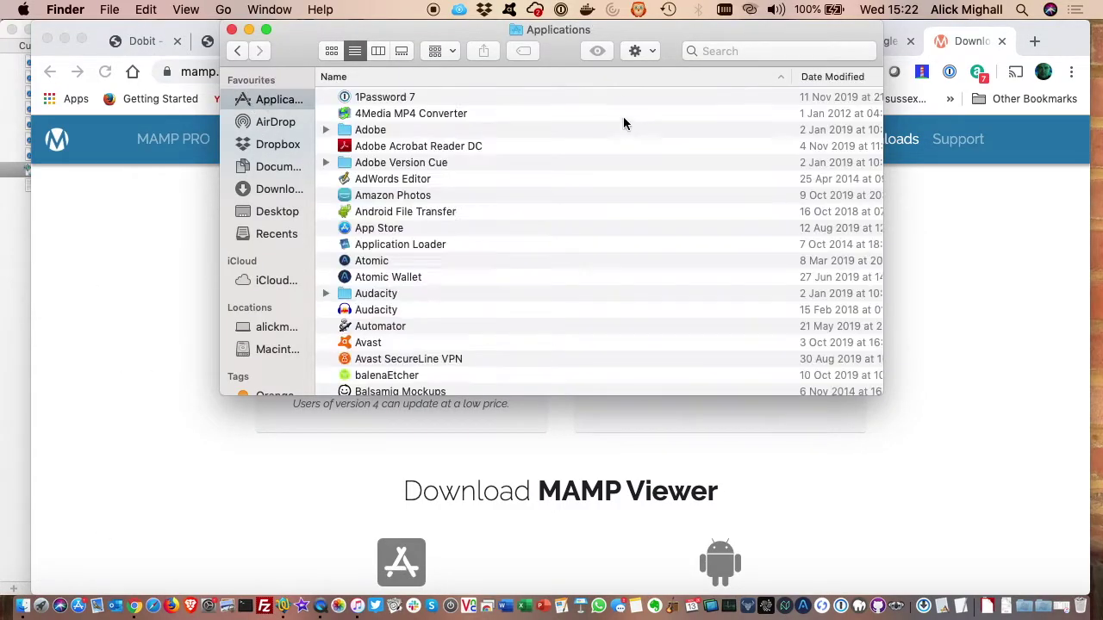
scroll(397, 242, "down", 20)
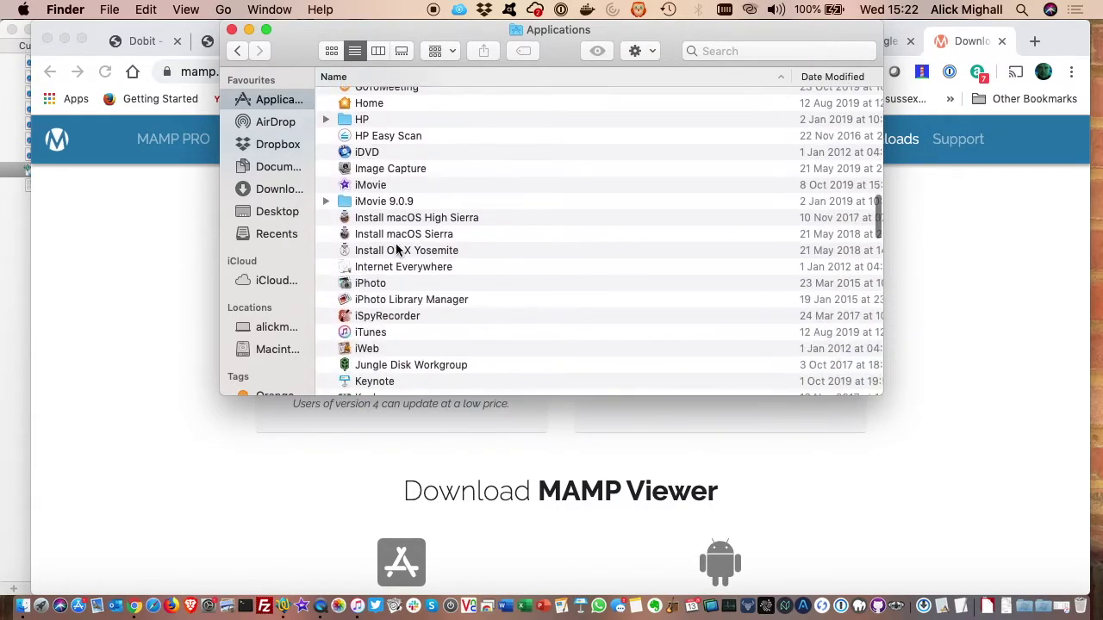
scroll(397, 249, "down", 10)
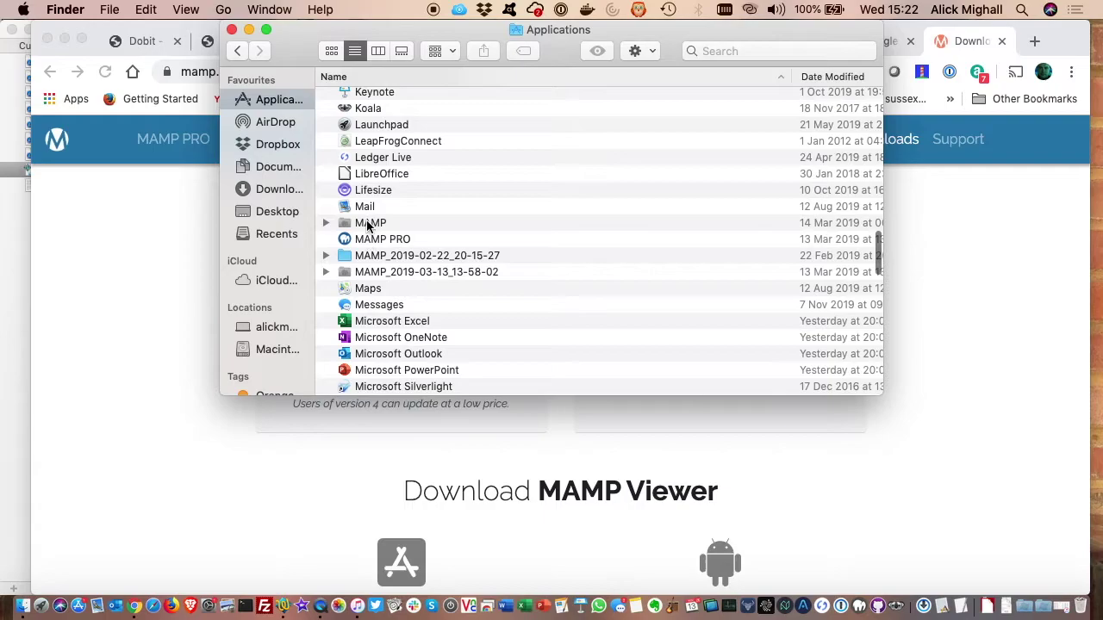
double_click(368, 223)
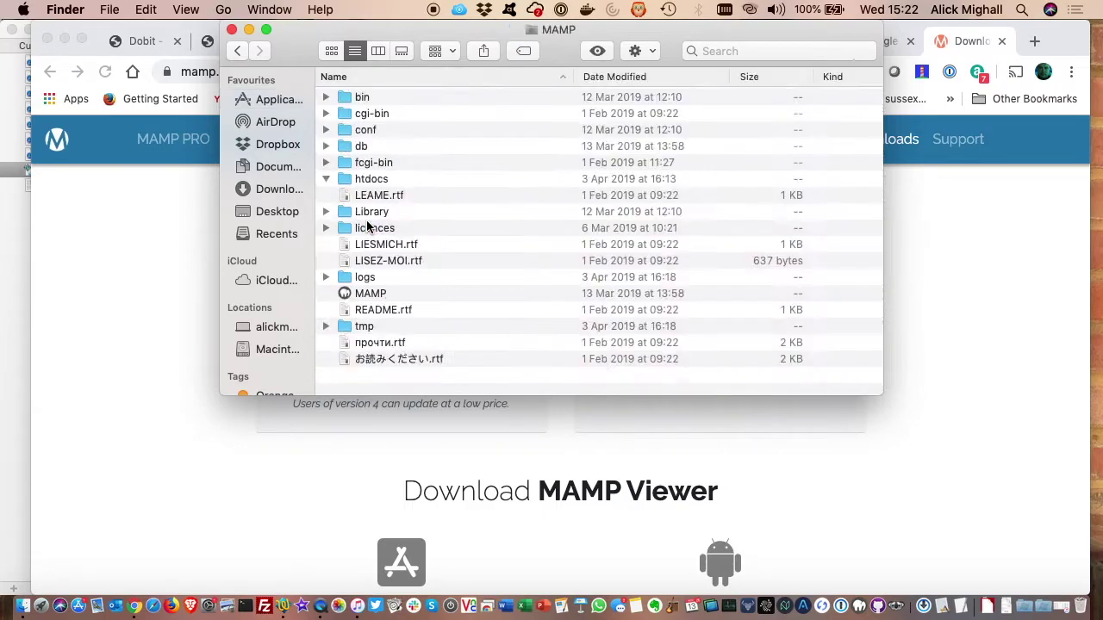
scroll(454, 220, "down", 15)
scroll(454, 219, "up", 15)
scroll(454, 225, "down", 20)
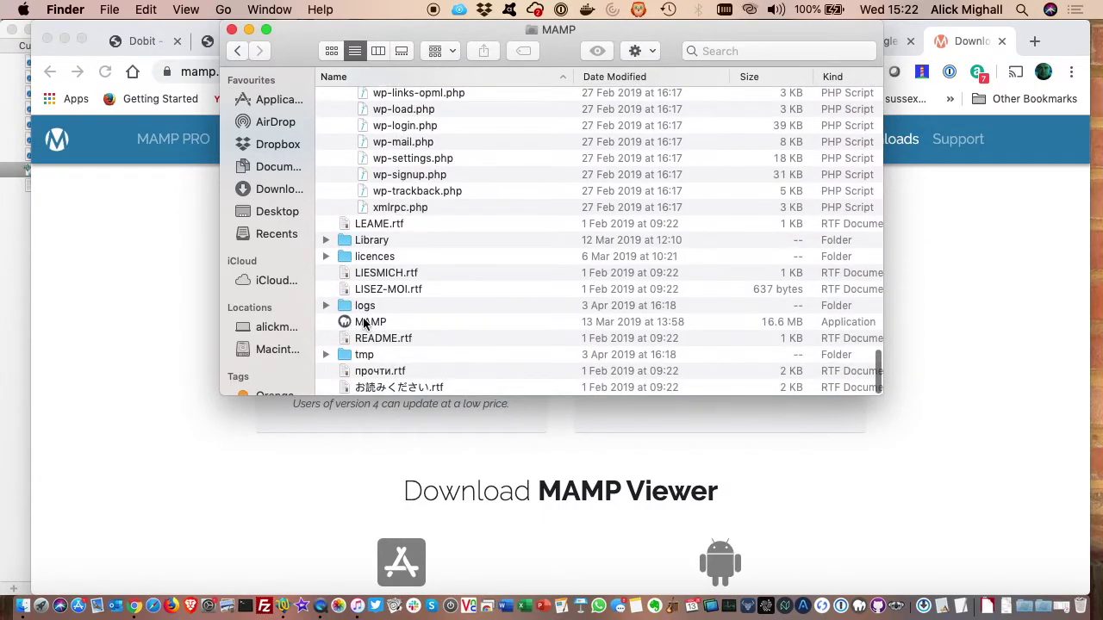
double_click(364, 323)
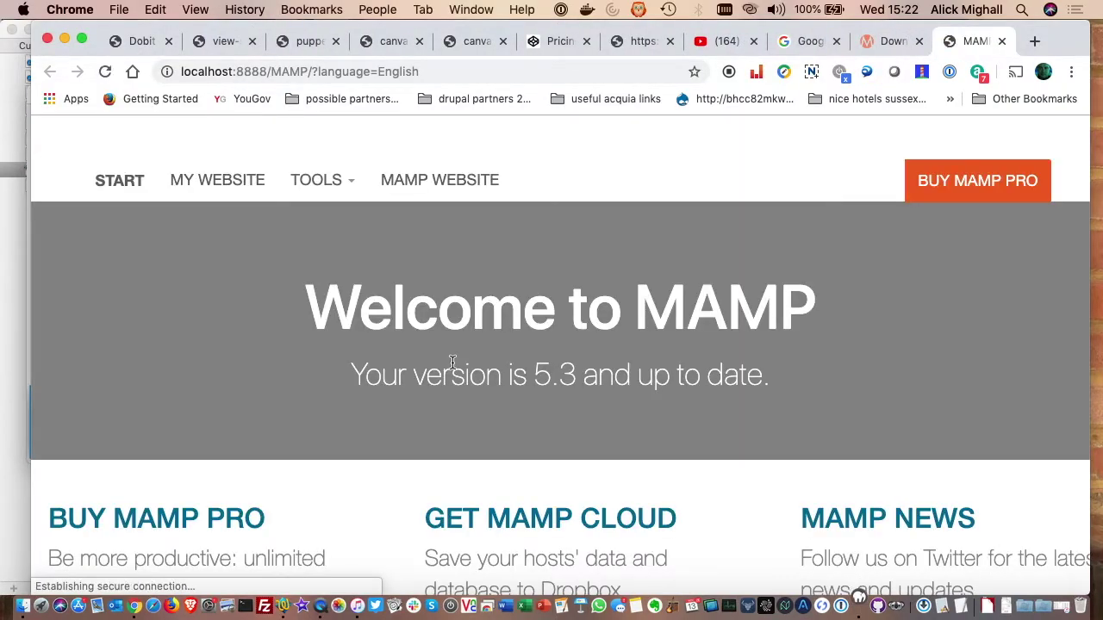
- Dismiss the MAMP 5.5 update notice and open the localhost:8888 WebStart page
left_click(864, 608)
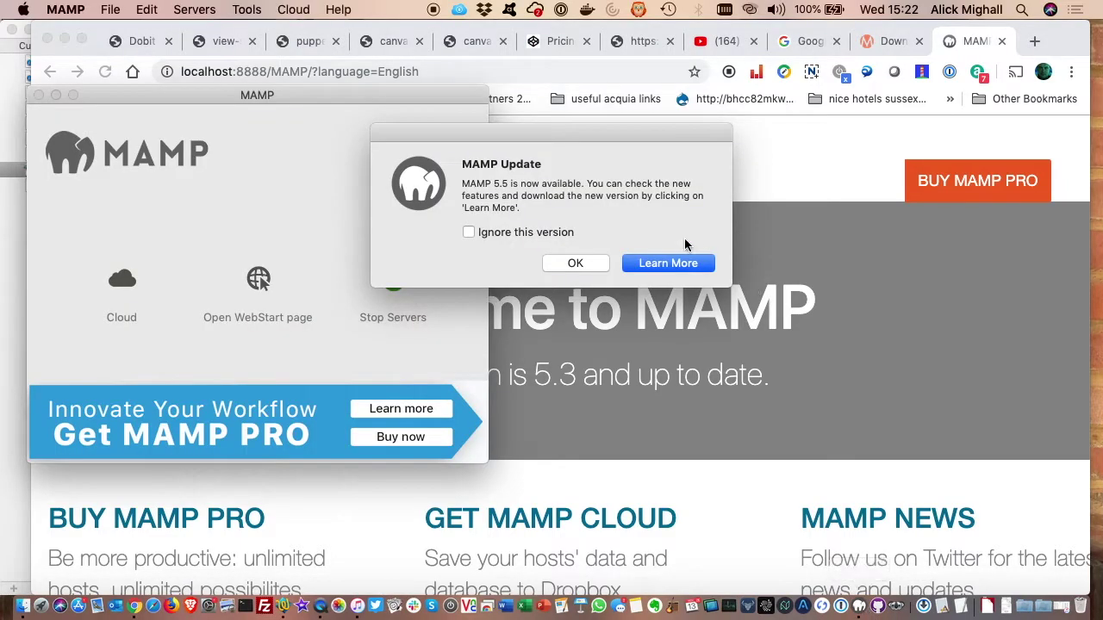
left_click(574, 264)
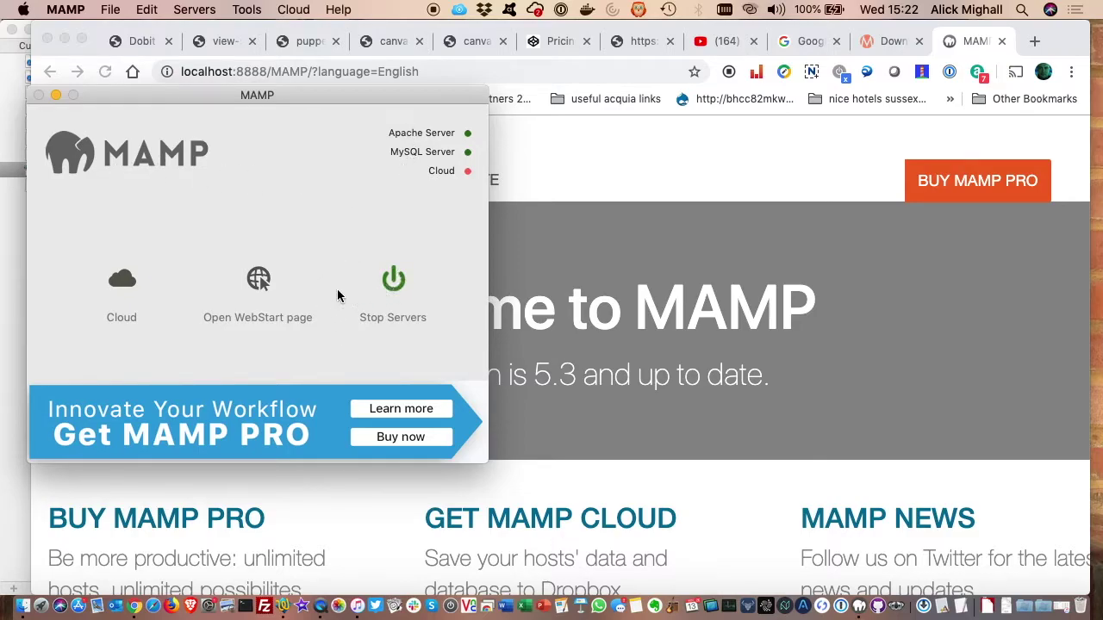
left_click(260, 279)
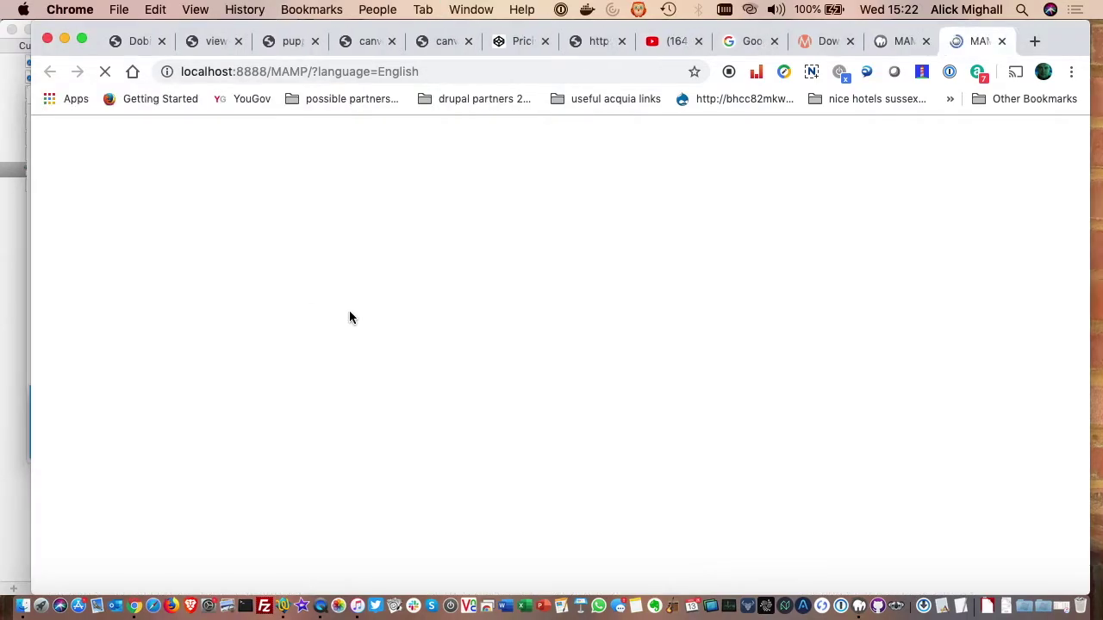
- Follow the phpMyAdmin link in the WebStart page's MySQL section (localhost, port 8889)
scroll(431, 327, "down", 5)
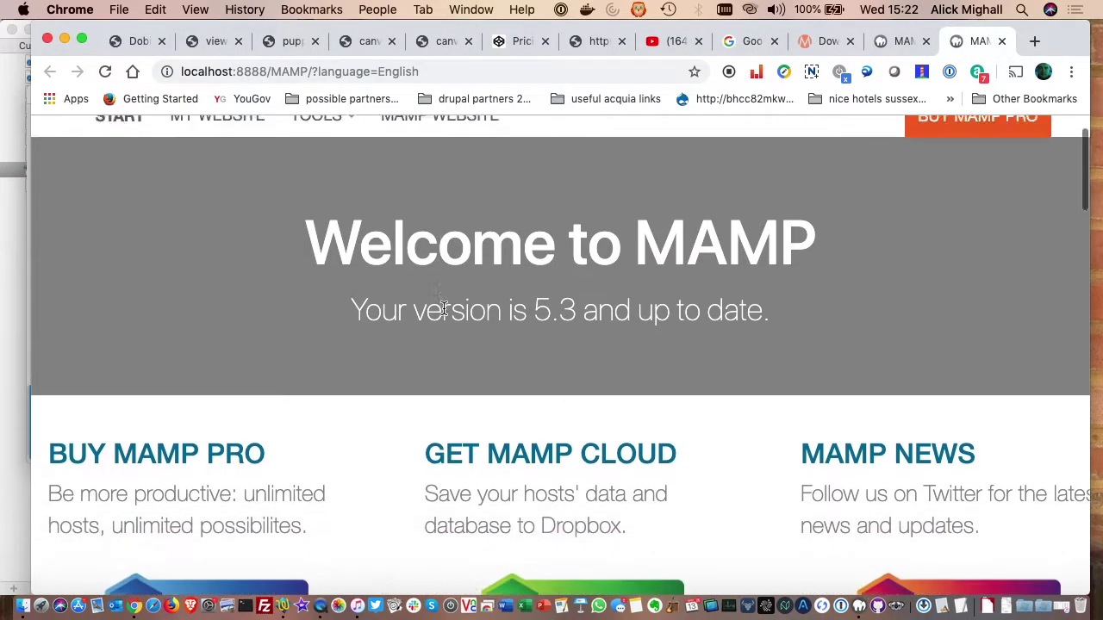
scroll(442, 307, "down", 5)
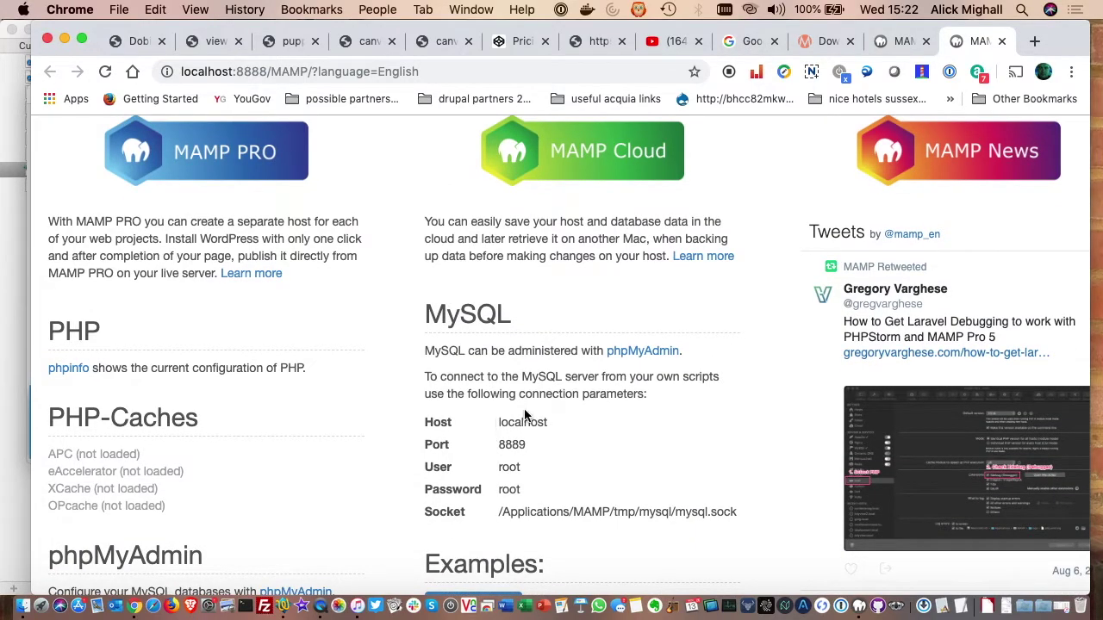
left_click(627, 355)
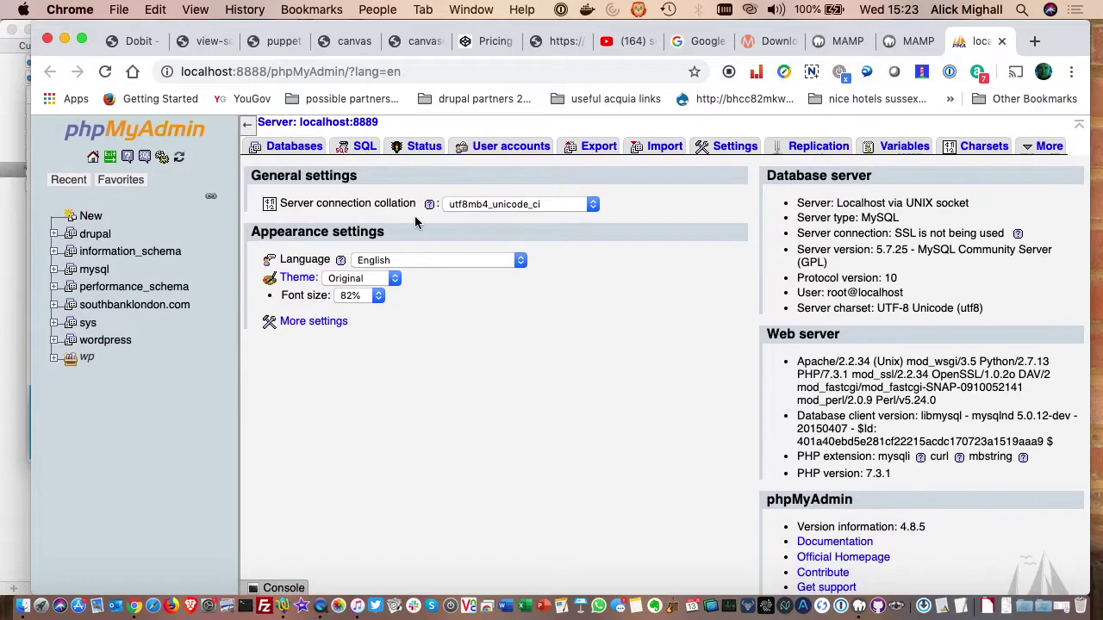
- Under Databases, create an empty database named wptest
left_click(289, 150)
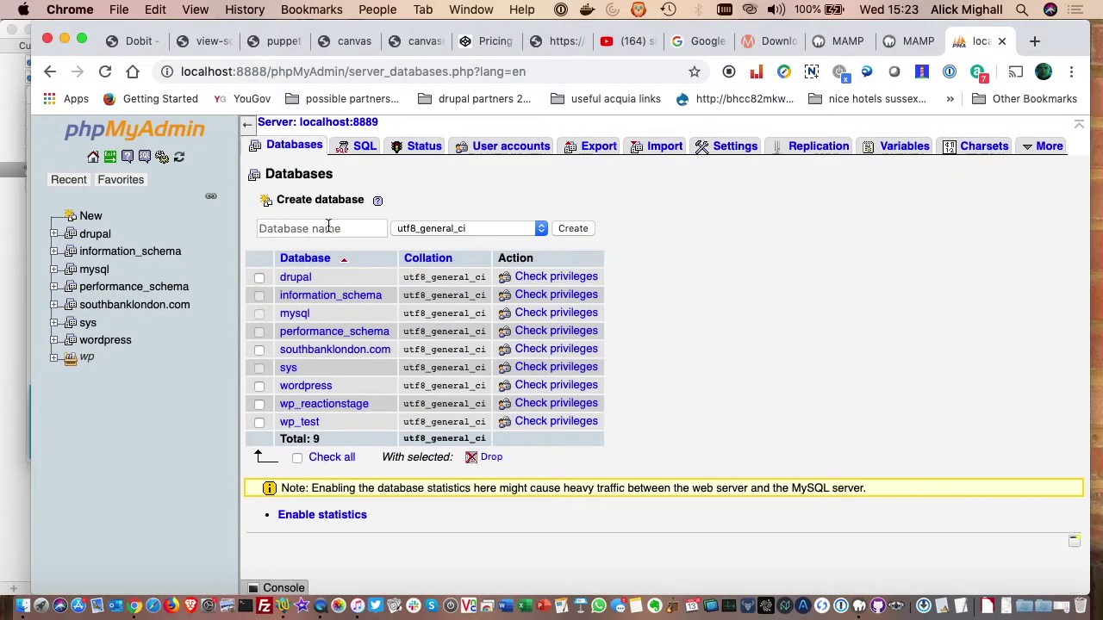
left_click(327, 227)
type("wptest")
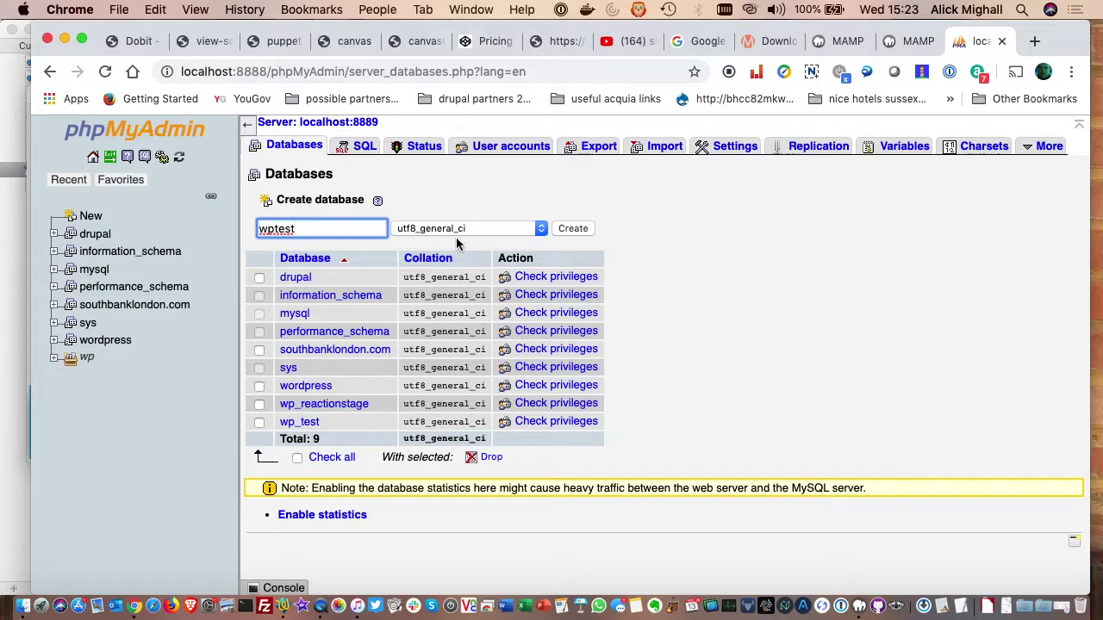
left_click(573, 228)
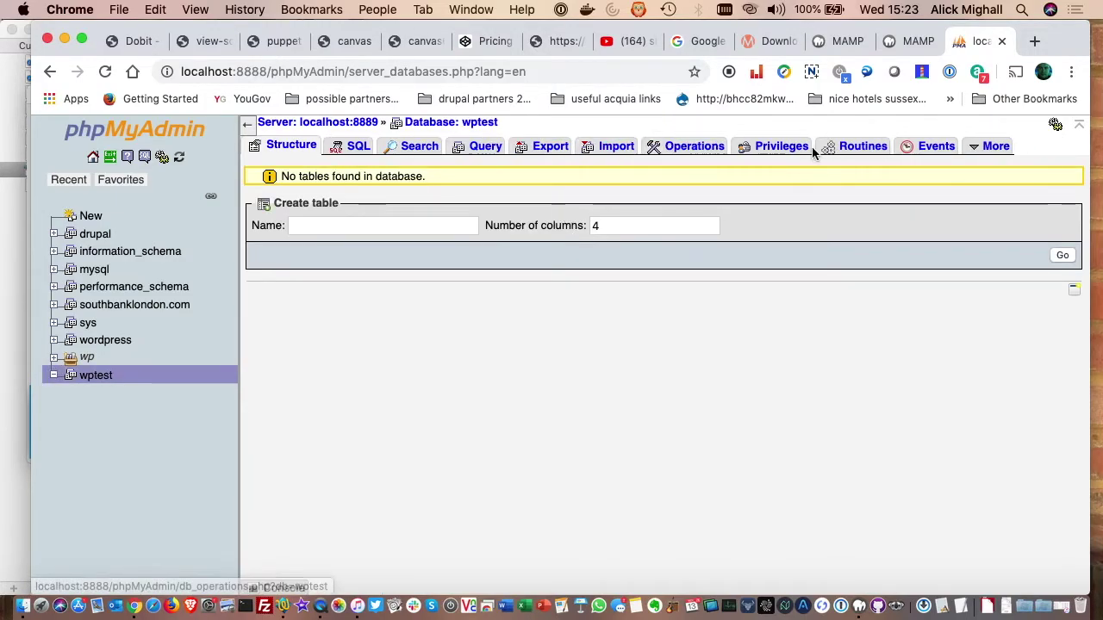
left_click(1033, 43)
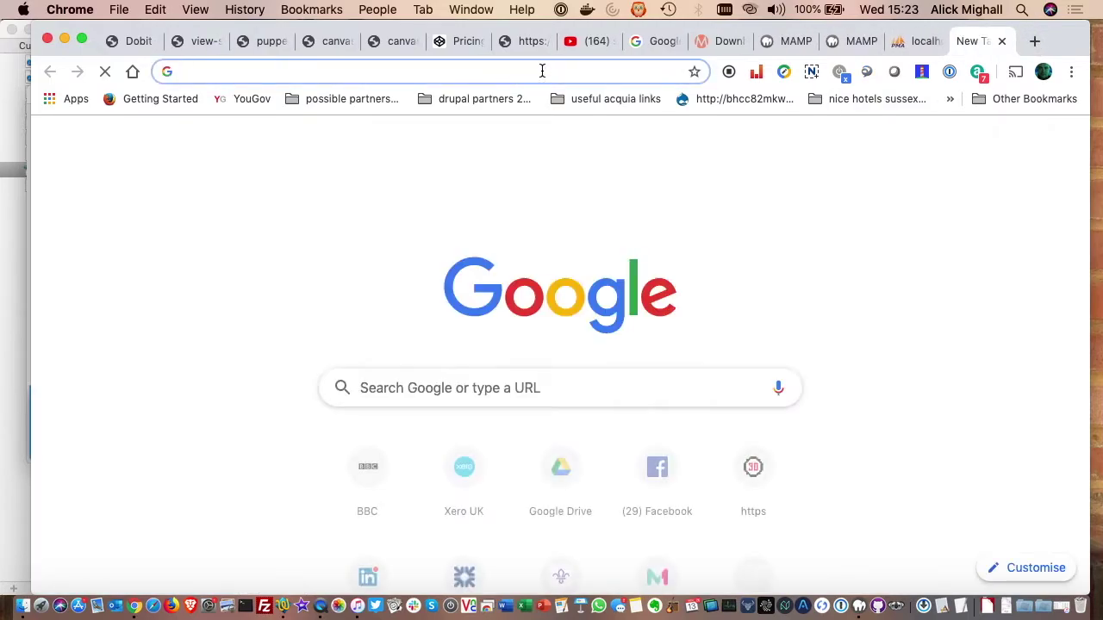
- Download wordpress-5.3.zip from the Get WordPress page on wordpress.org
type("wordpress.org")
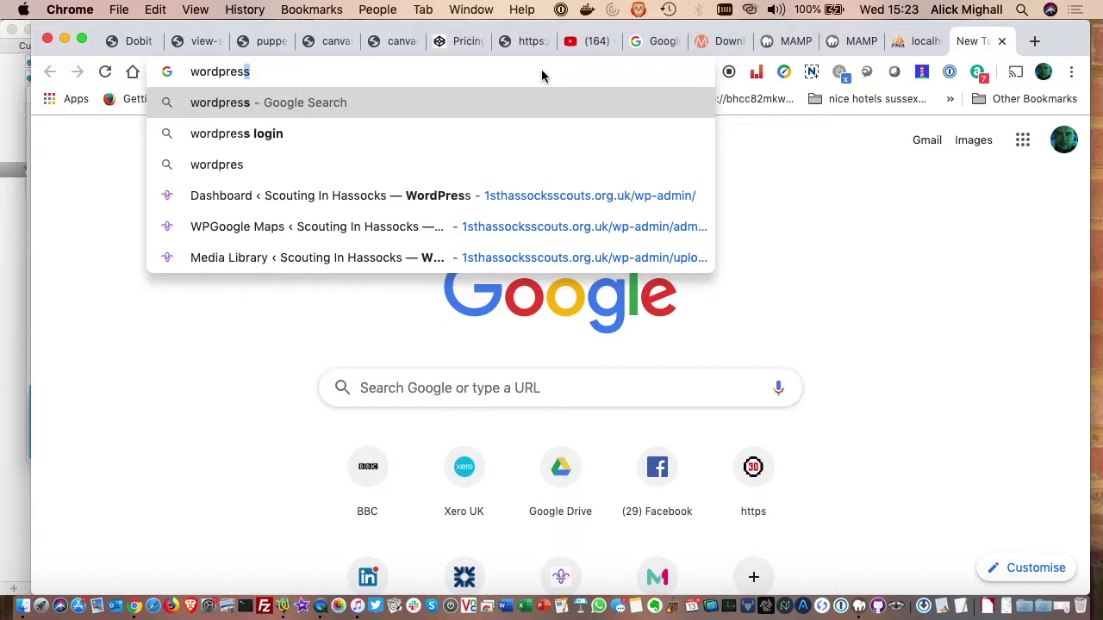
key("Return")
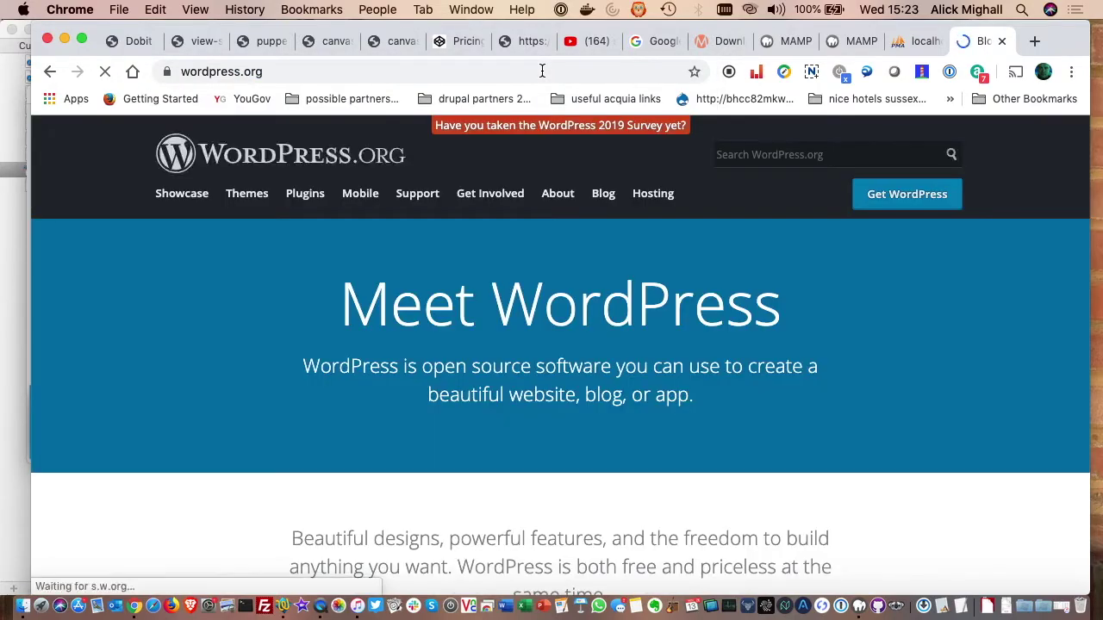
left_click(888, 205)
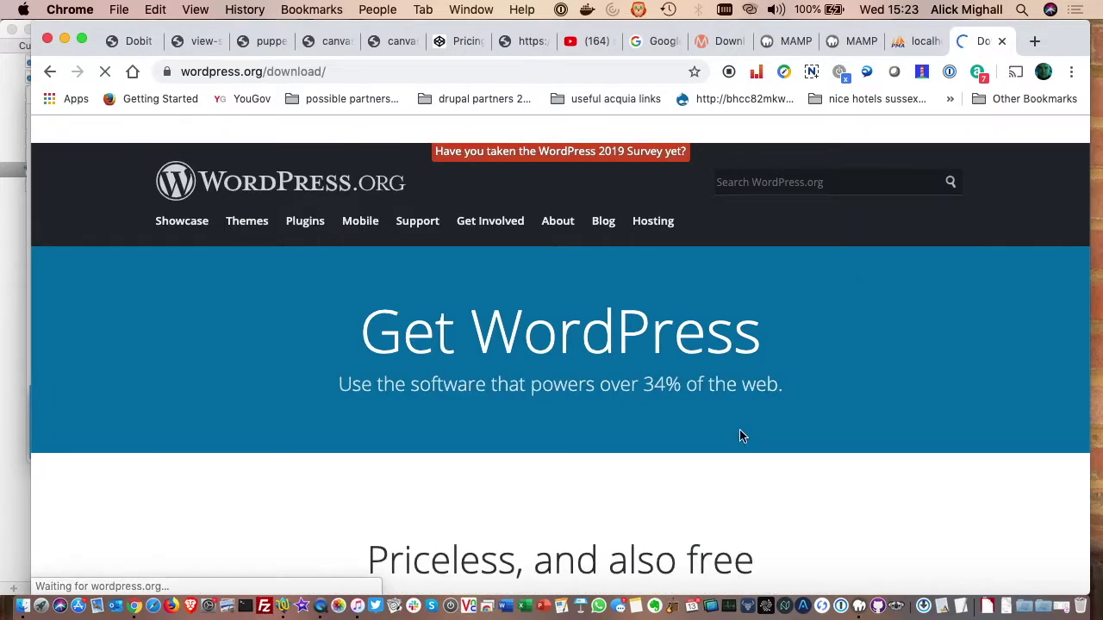
scroll(740, 431, "down", 5)
left_click(575, 429)
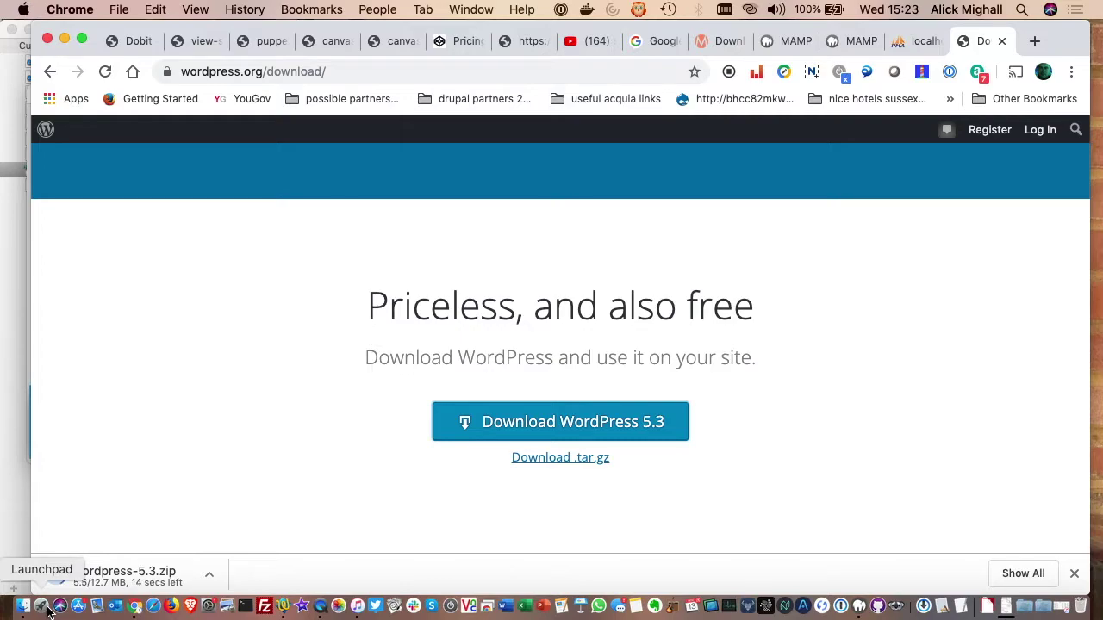
left_click(23, 608)
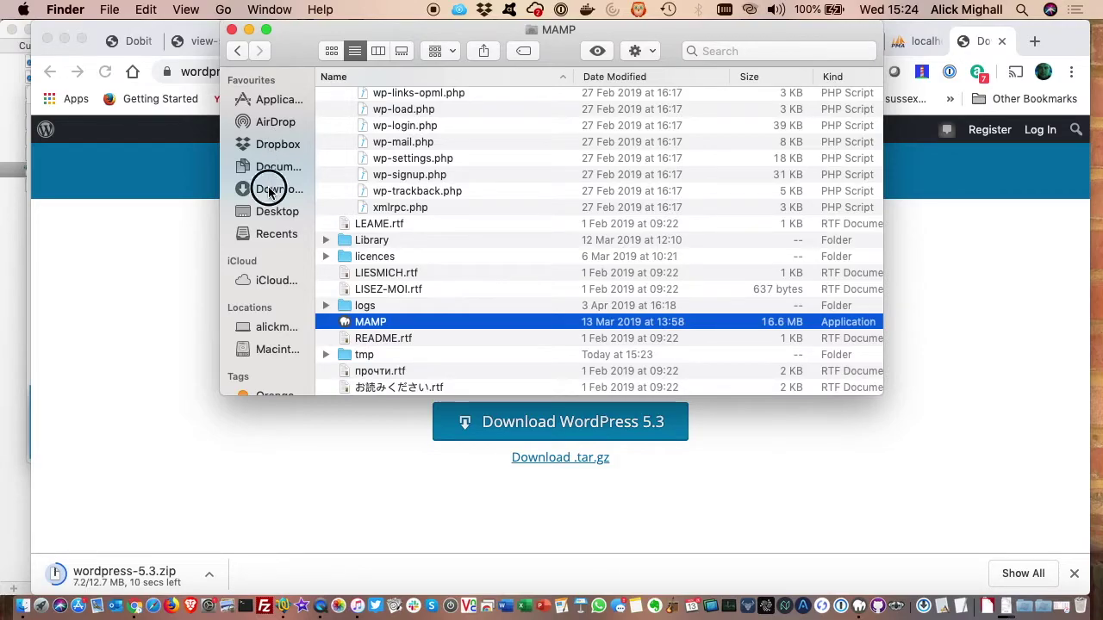
- Expand wordpress-5.3.zip in Downloads into a wordpress folder
left_click(269, 191)
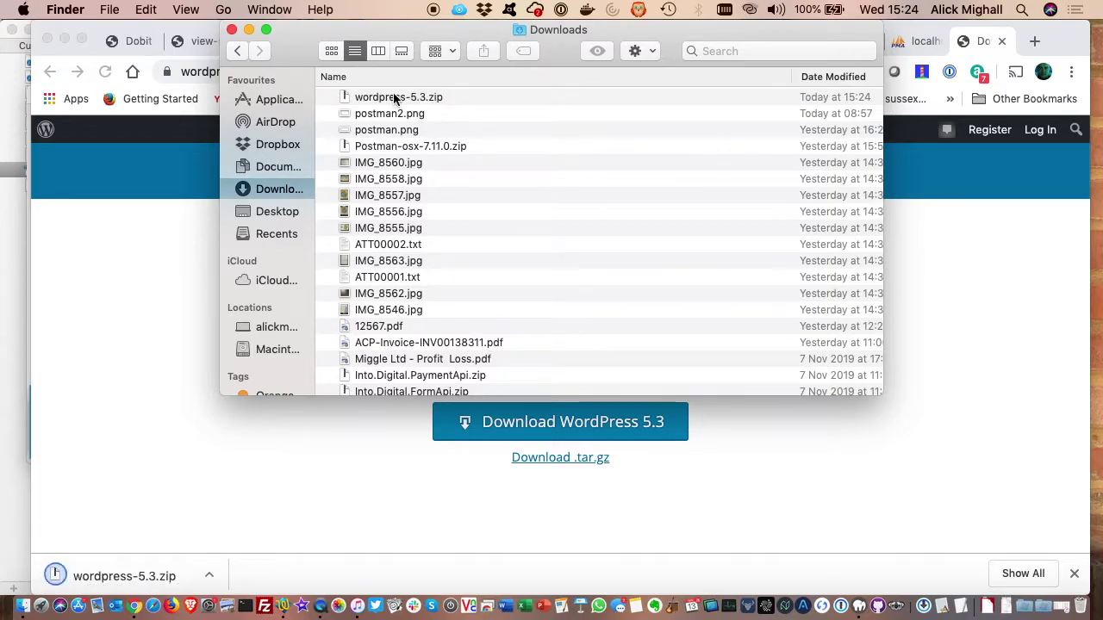
left_click(395, 100)
double_click(394, 97)
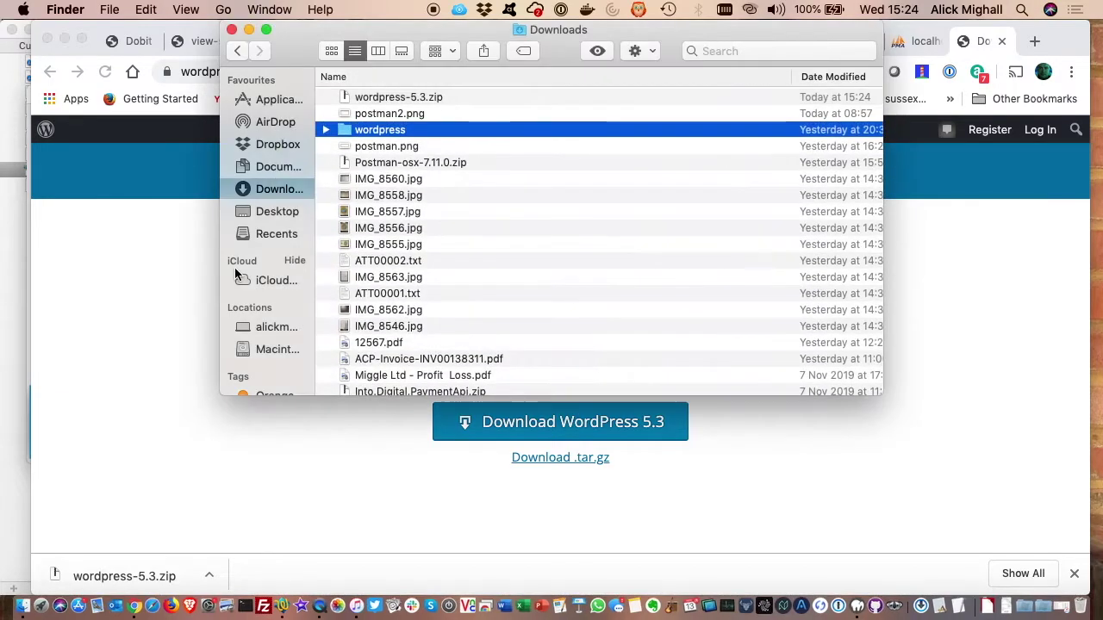
left_click(167, 319)
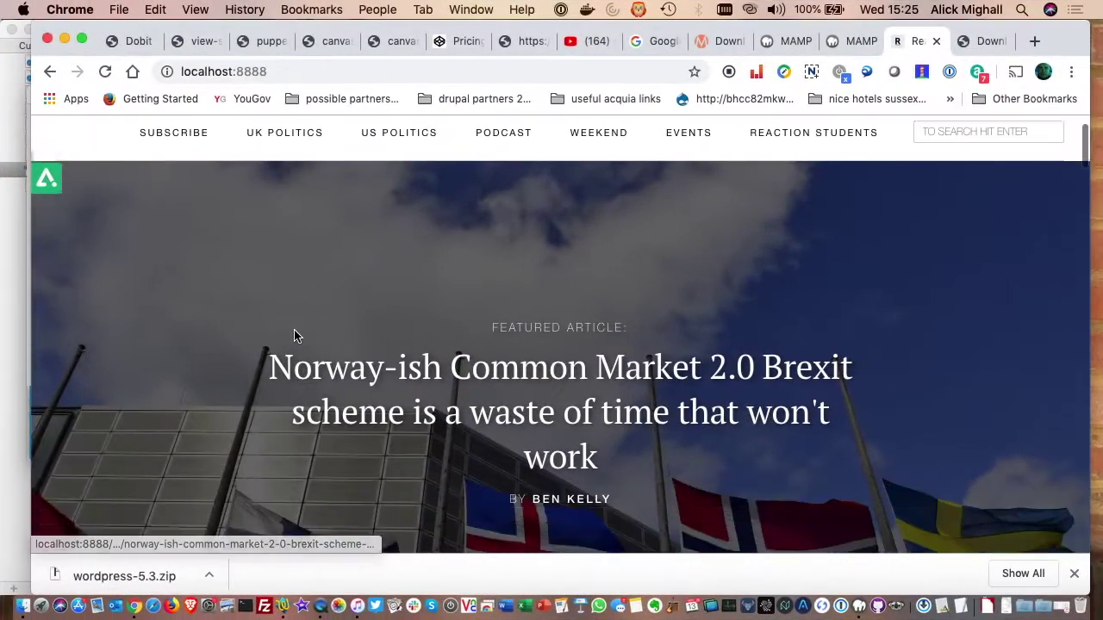
- Look over the existing Reaction news site served at localhost:8888
scroll(294, 336, "down", 3)
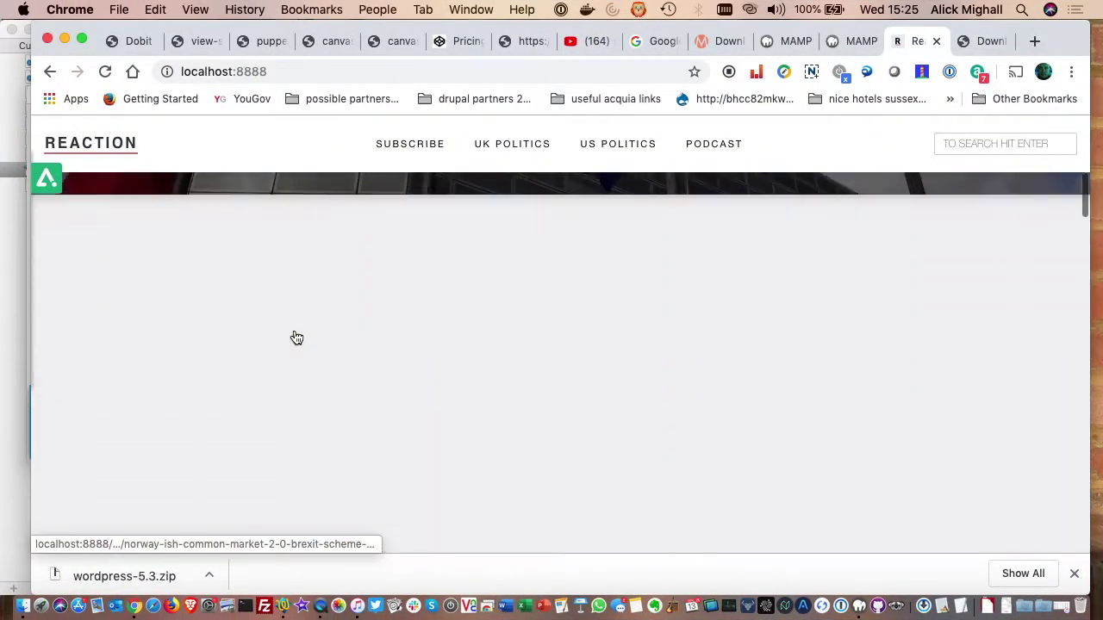
scroll(293, 336, "up", 4)
scroll(293, 336, "down", 5)
scroll(294, 336, "down", 15)
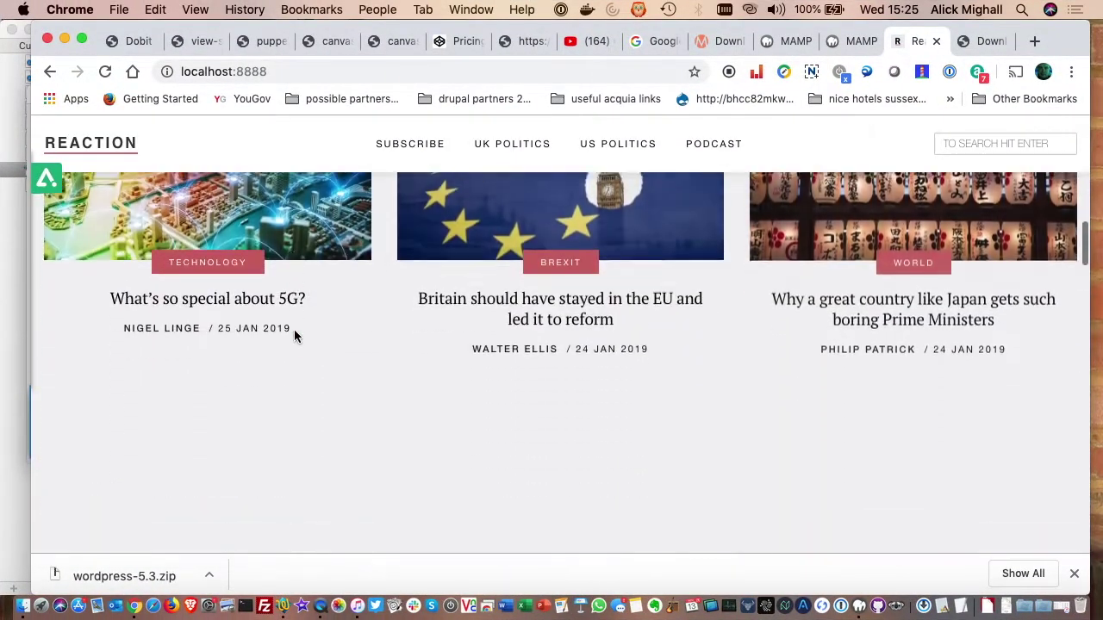
scroll(293, 336, "up", 15)
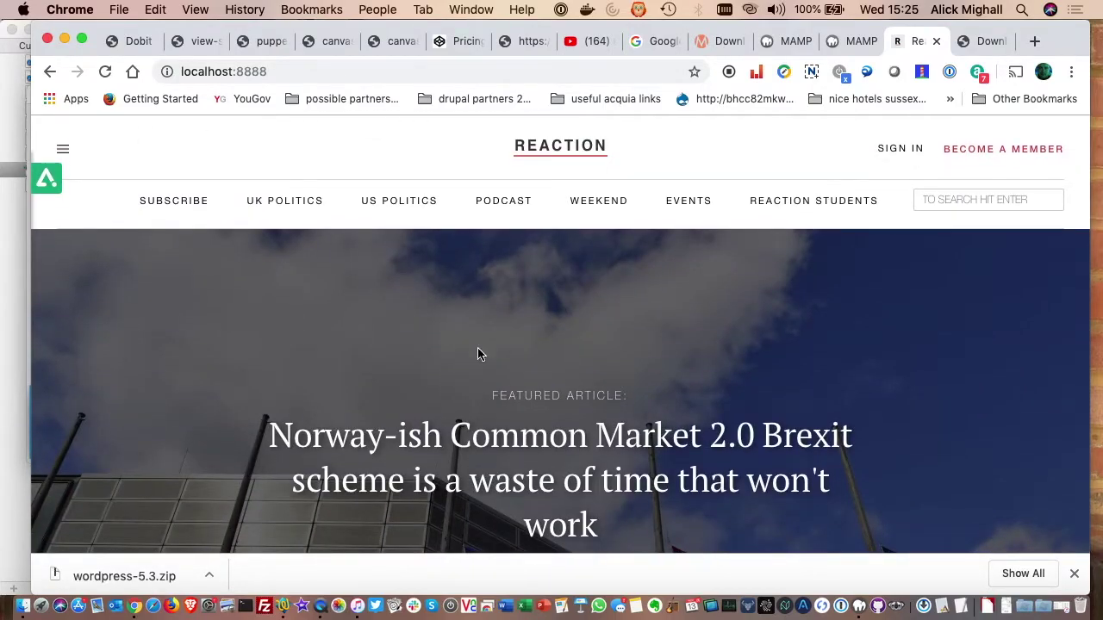
left_click(23, 609)
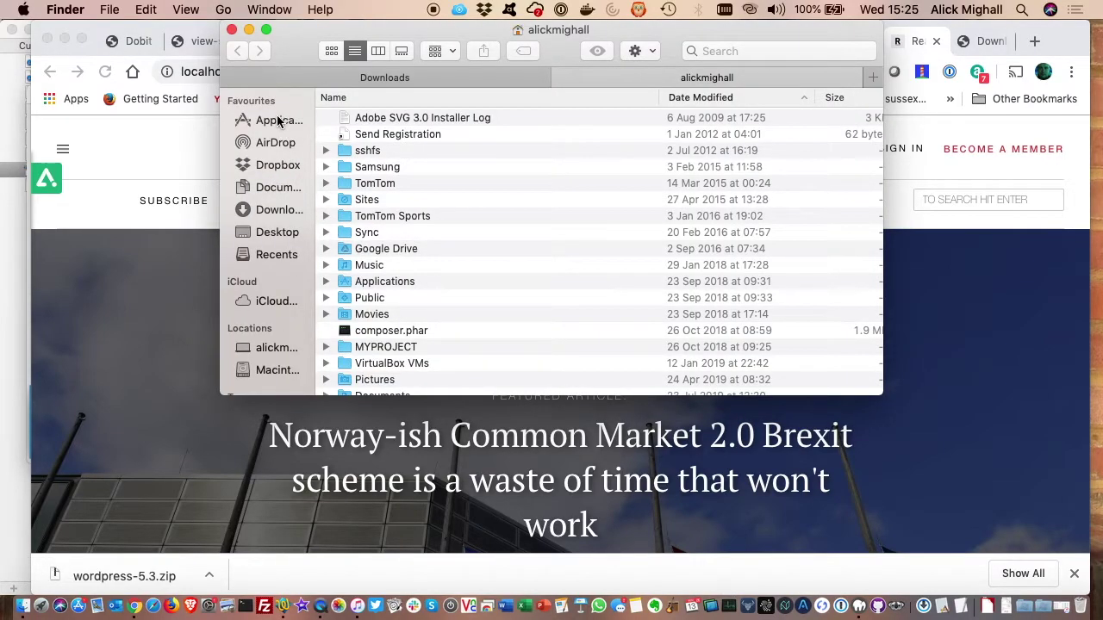
- Open Applications > MAMP and collapse the expanded wp-content and htdocs folders
left_click(278, 120)
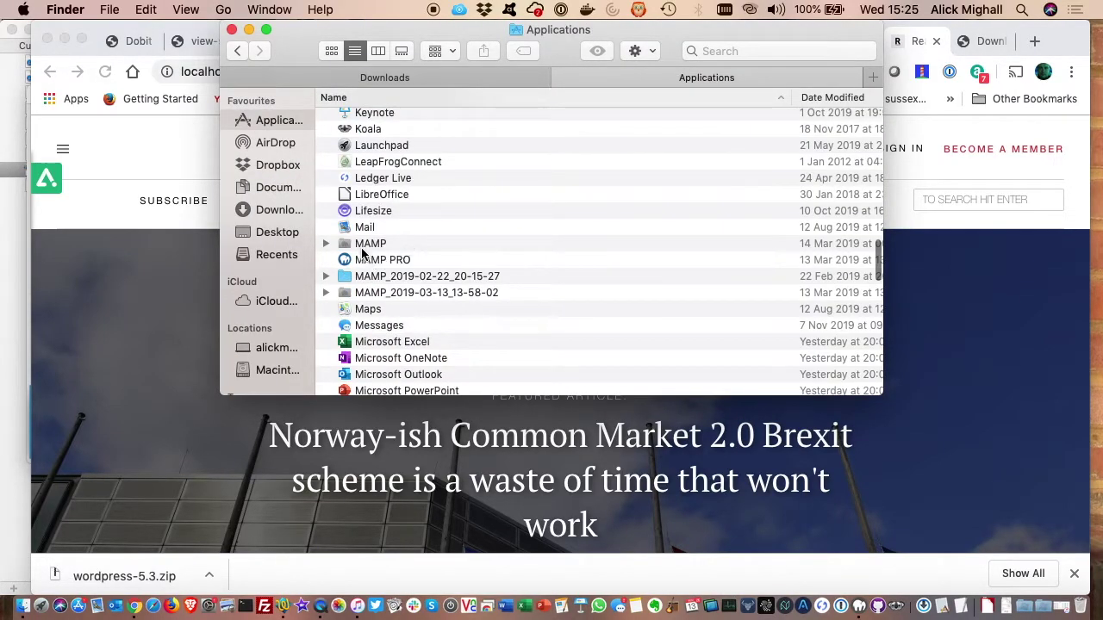
double_click(366, 245)
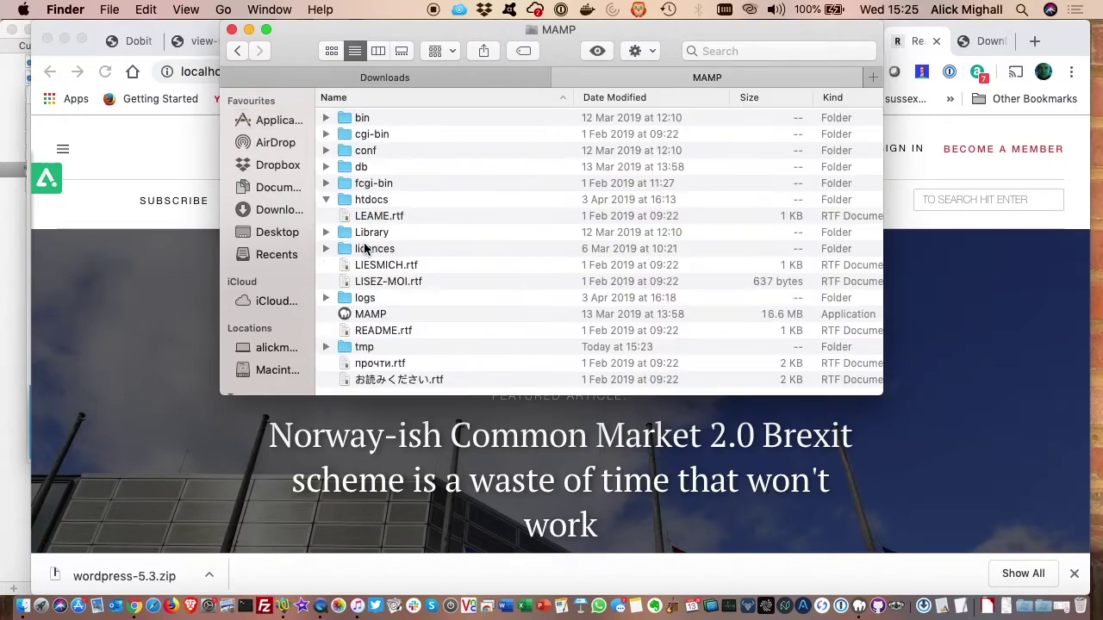
scroll(432, 260, "down", 1)
scroll(432, 260, "up", 5)
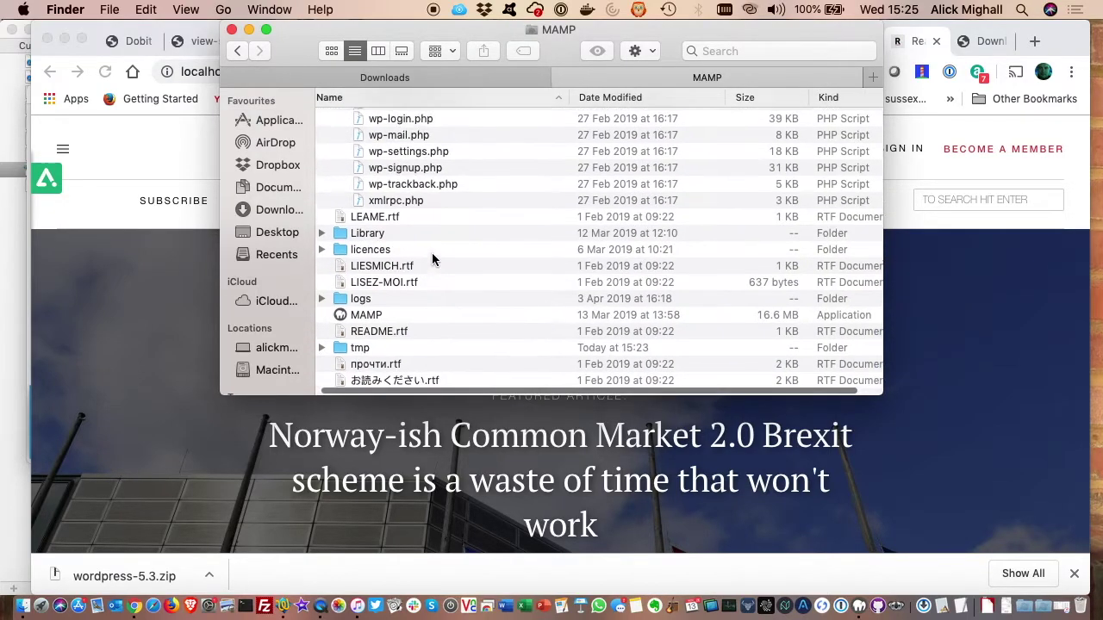
scroll(432, 260, "up", 15)
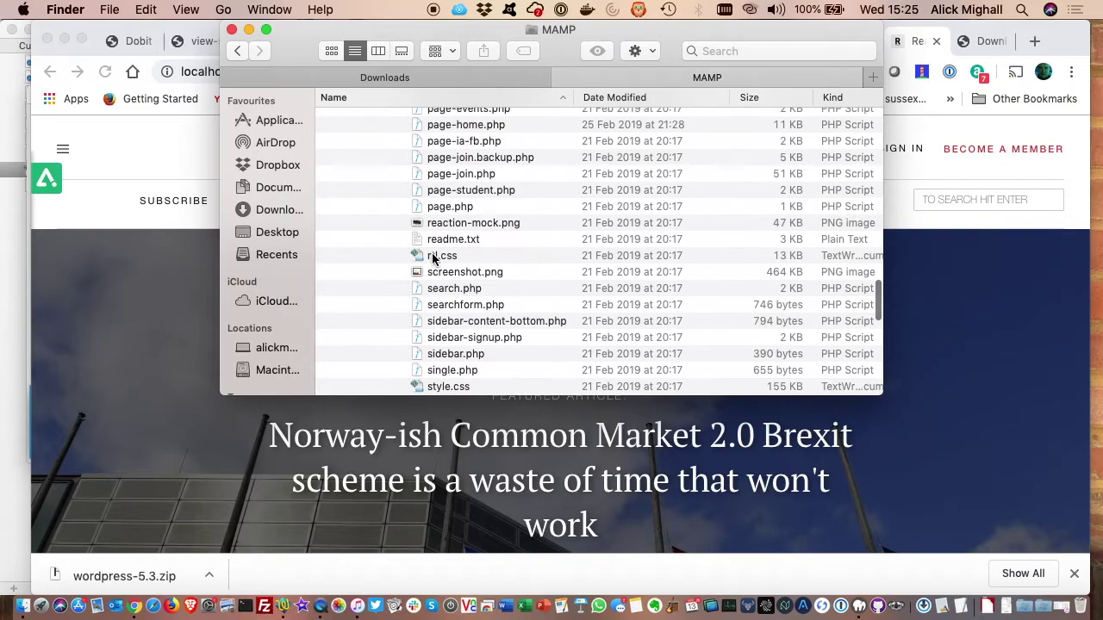
scroll(432, 260, "up", 12)
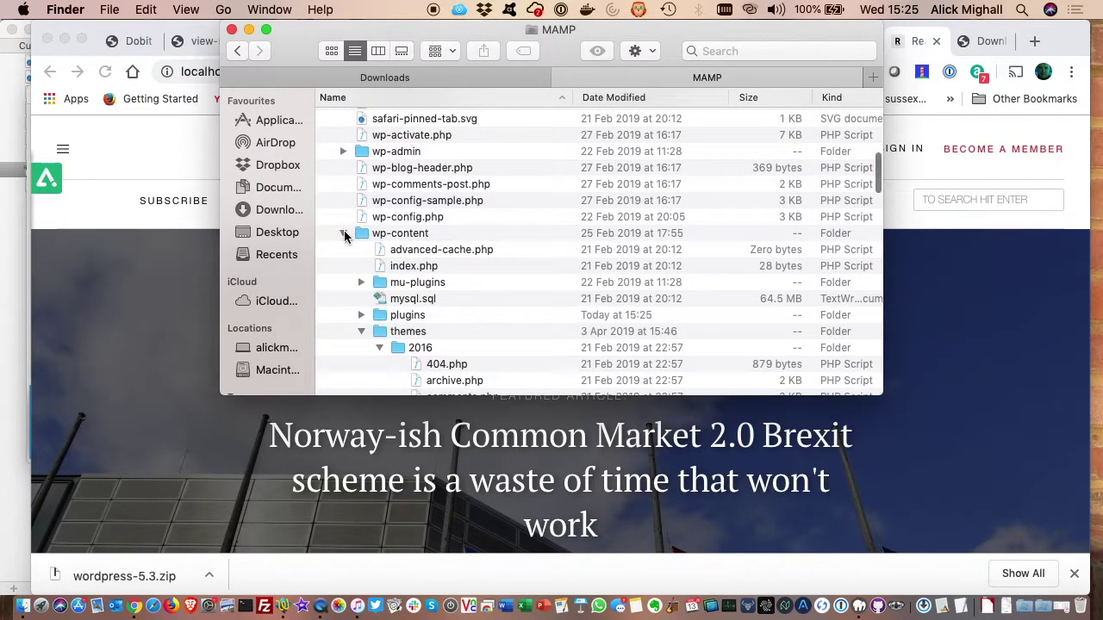
left_click(343, 234)
scroll(336, 235, "up", 10)
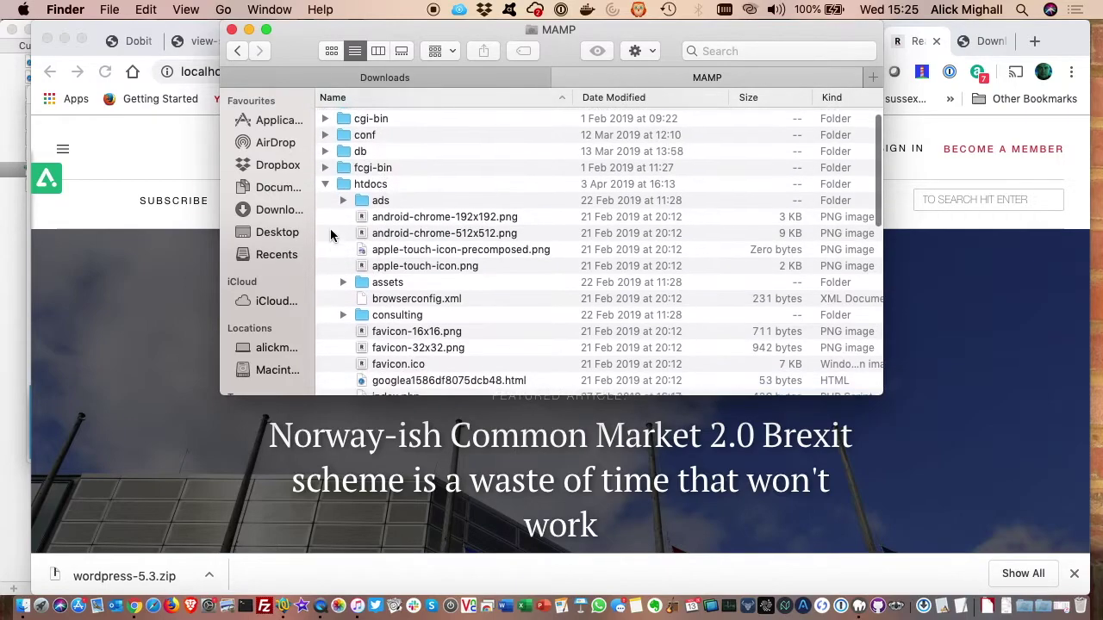
left_click(324, 186)
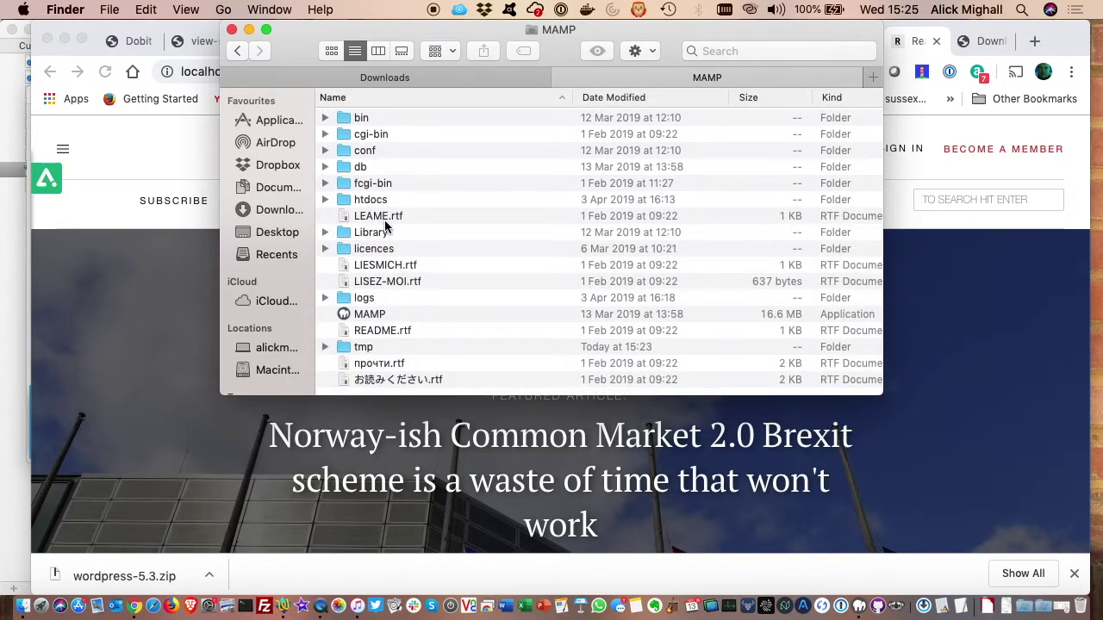
- Rename the htdocs folder to htdocs_old
left_click(374, 201)
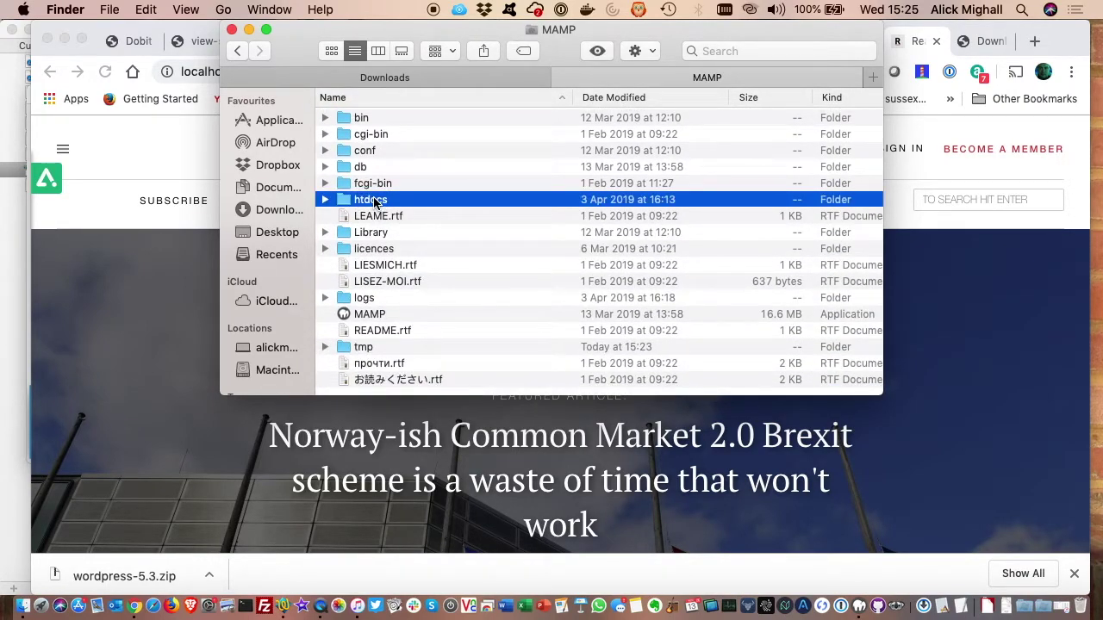
right_click(374, 200)
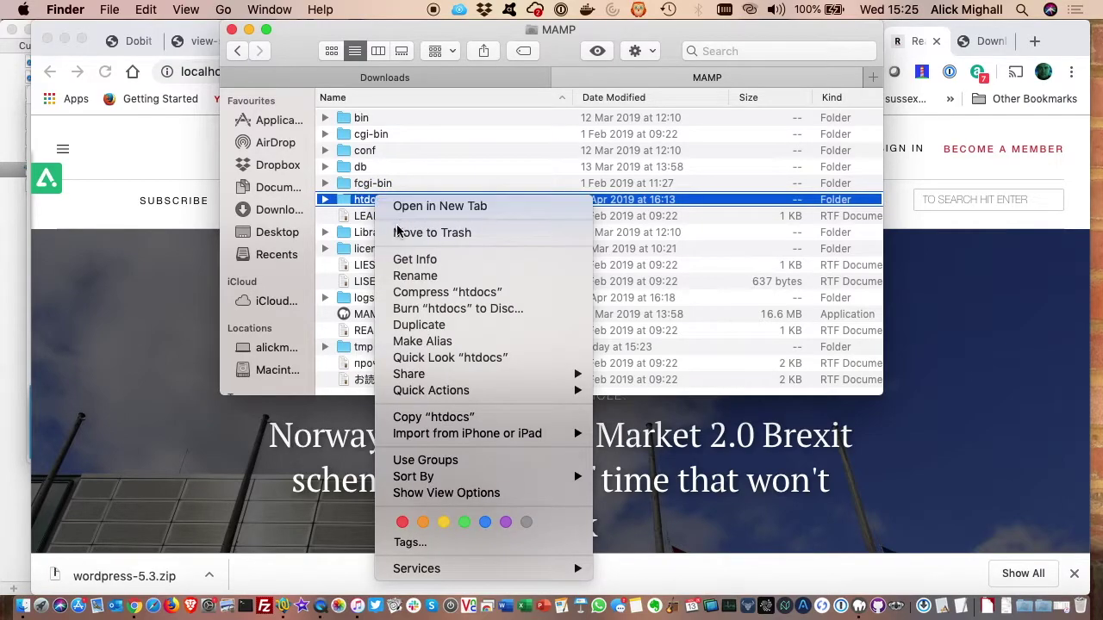
left_click(399, 275)
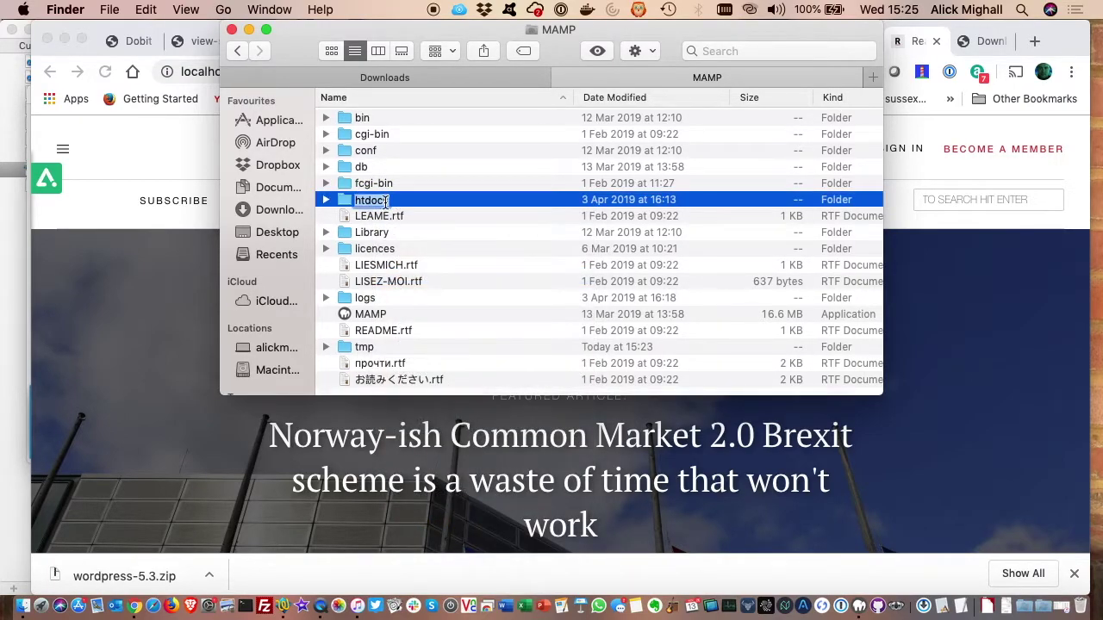
key("Right")
type("_o")
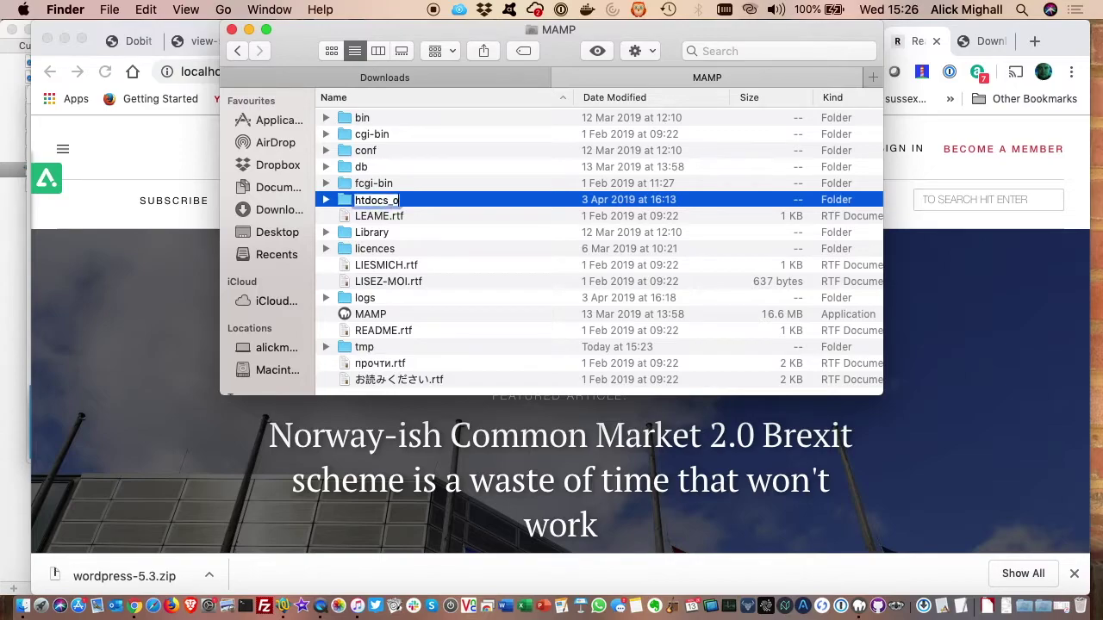
key("Return")
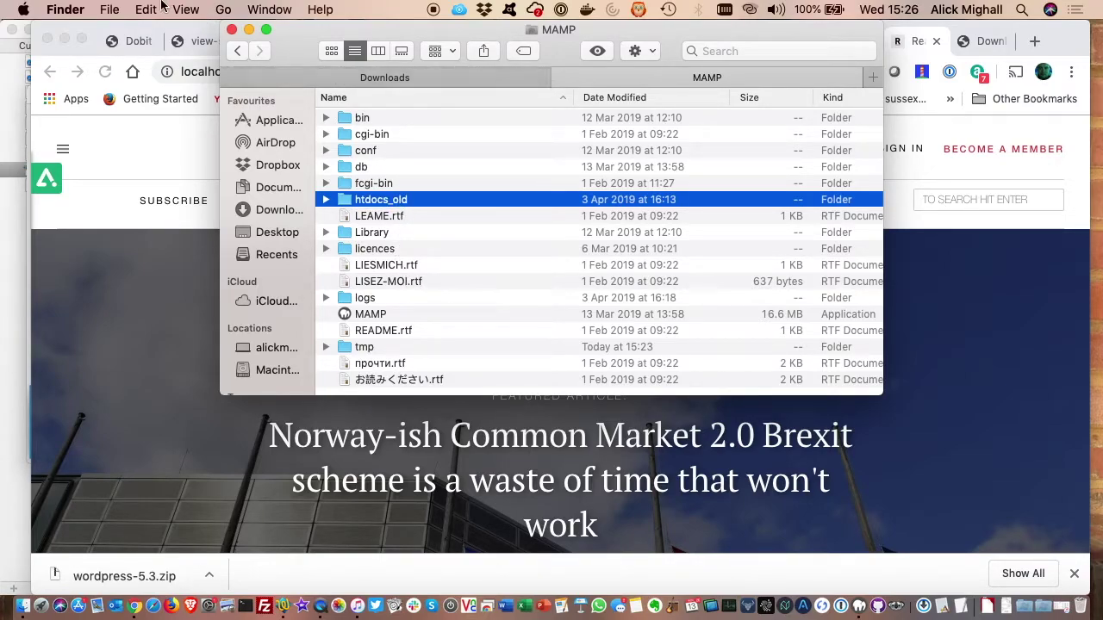
- Create a new folder named htdocs in the MAMP folder
left_click(109, 9)
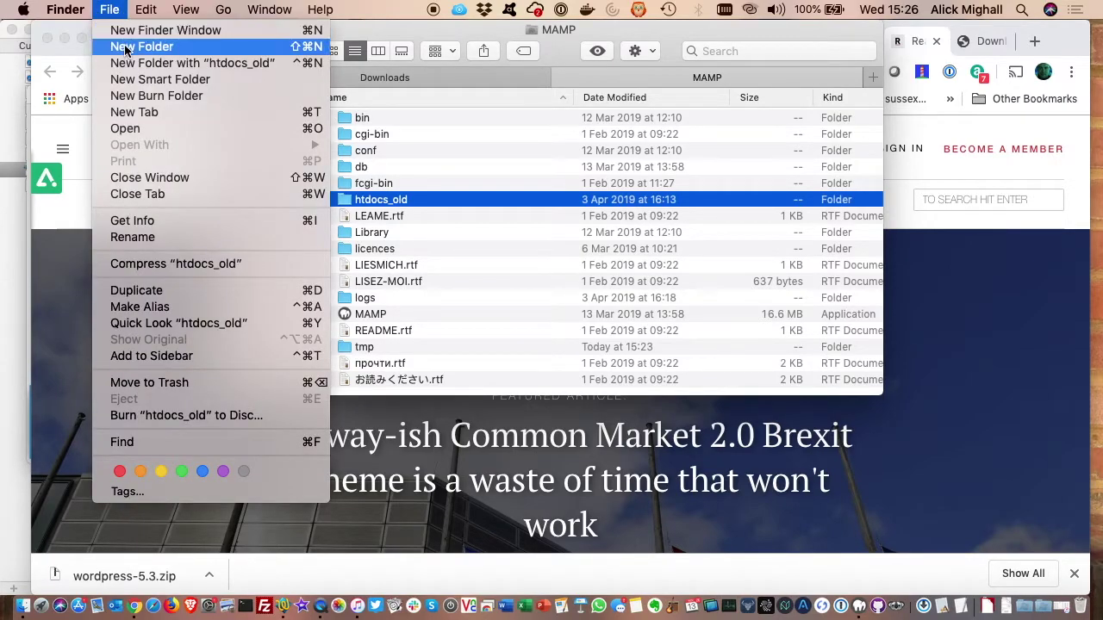
left_click(124, 45)
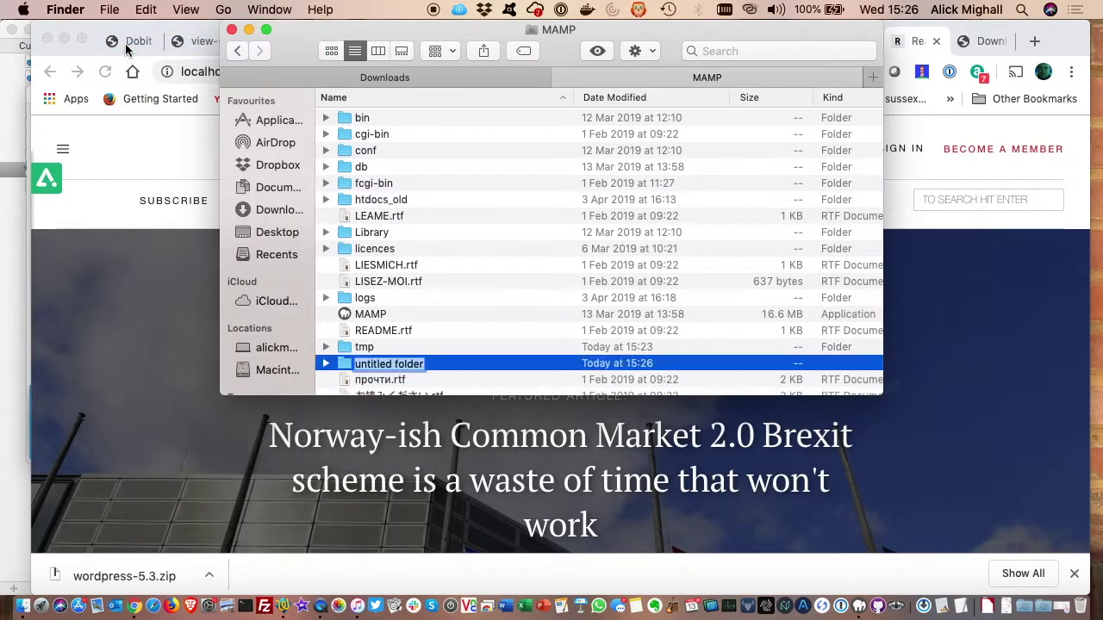
type("ht")
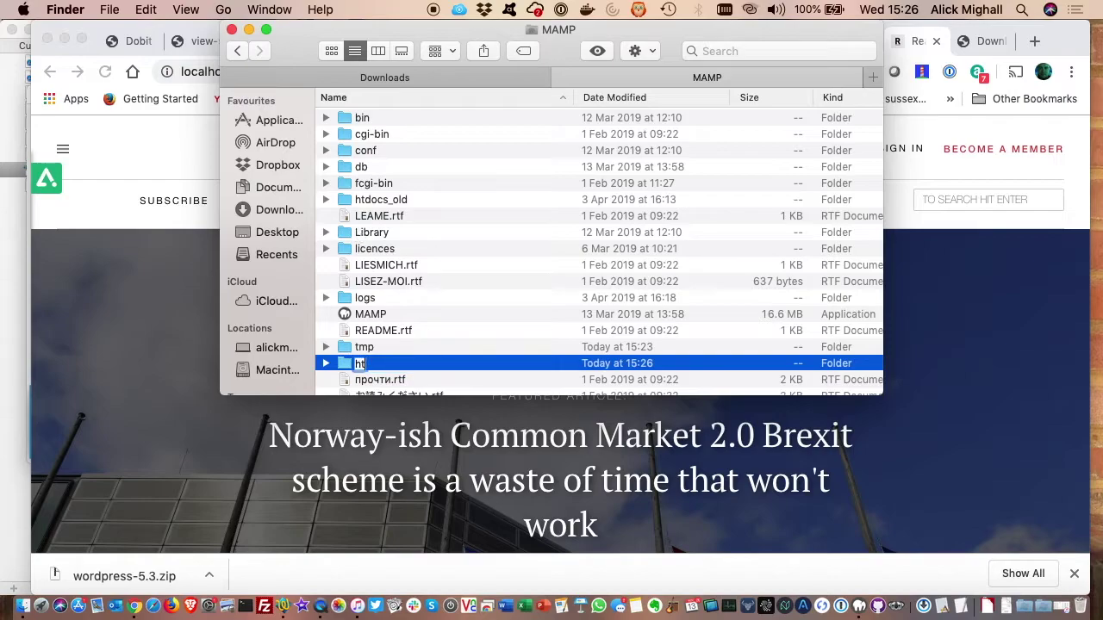
key("BackSpace")
key("BackSpace")
type("ocs")
key("Return")
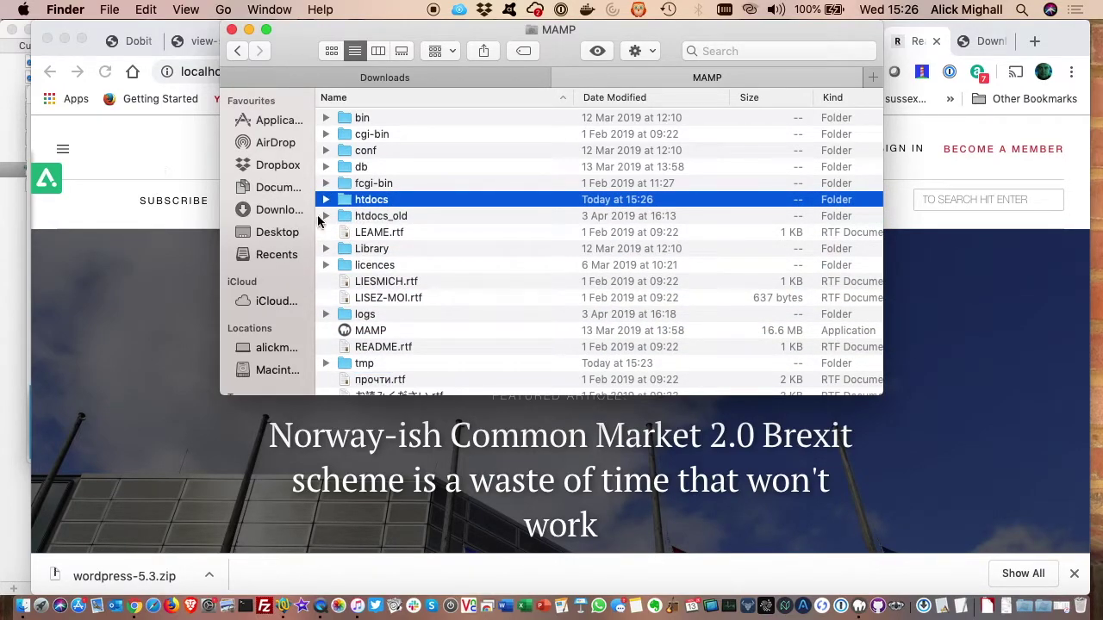
- Expand htdocs and htdocs_old to check their contents, then return to Chrome
left_click(325, 200)
left_click(326, 217)
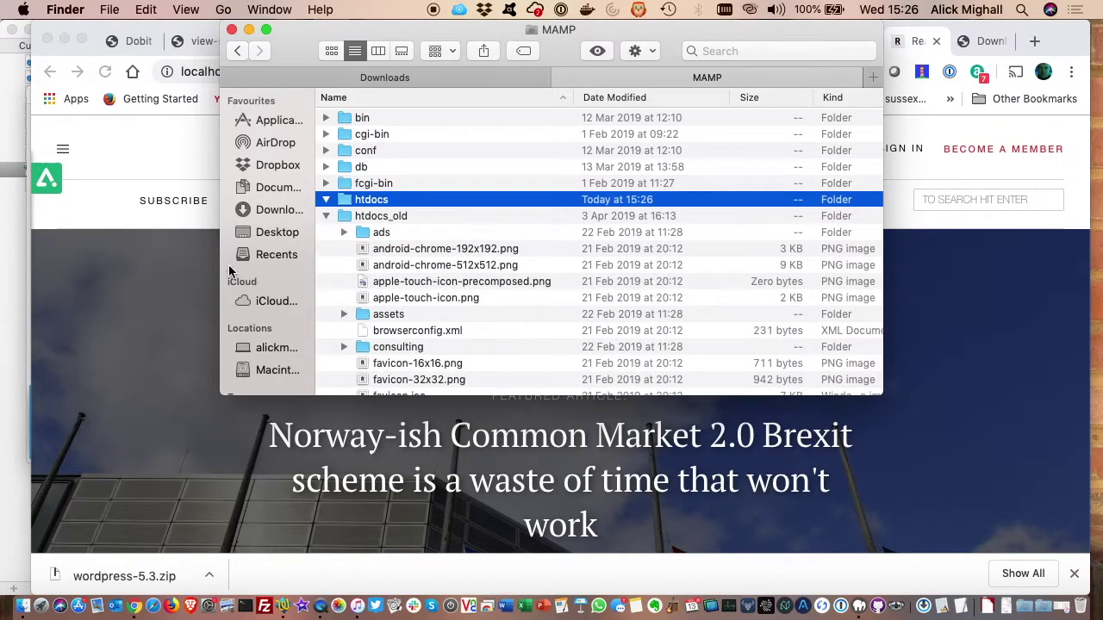
left_click(190, 309)
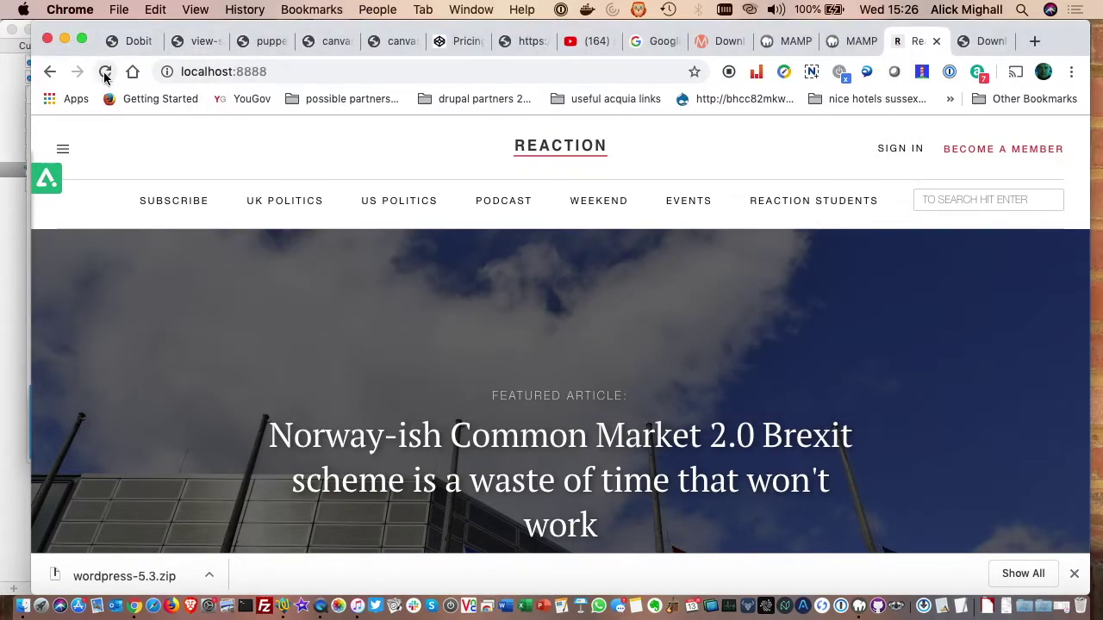
- Reload localhost, then open the empty htdocs folder in Finder
left_click(104, 73)
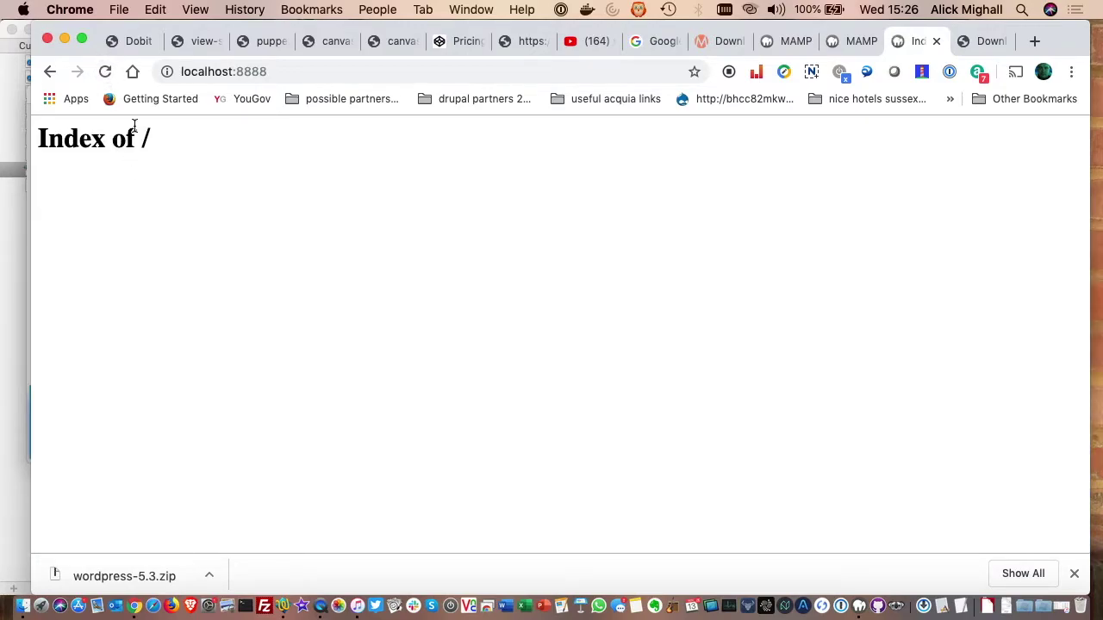
left_click(24, 605)
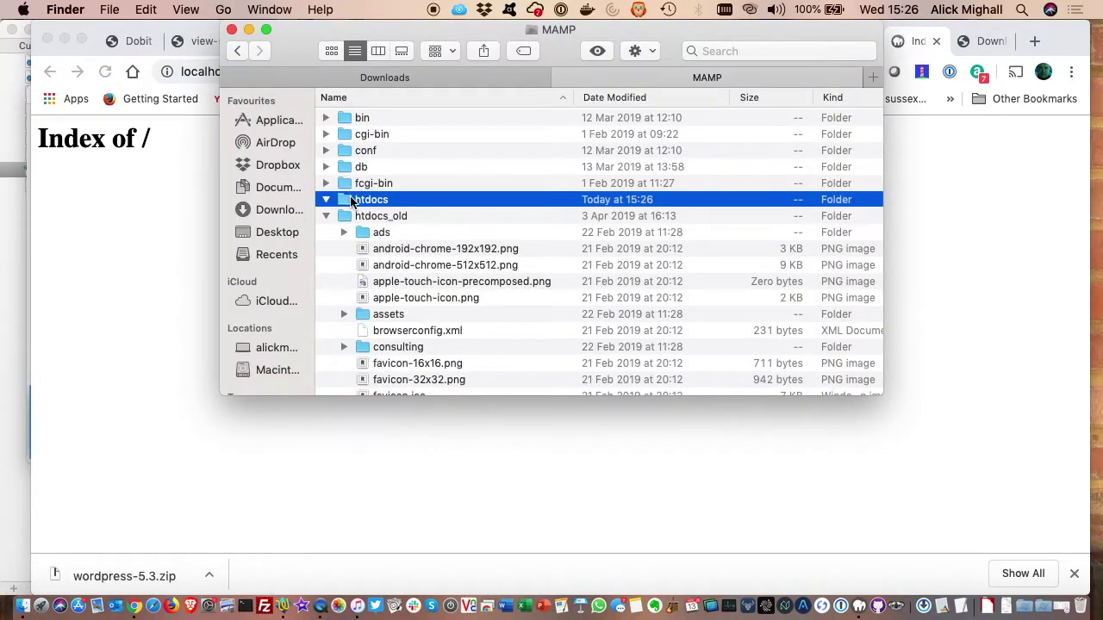
double_click(346, 201)
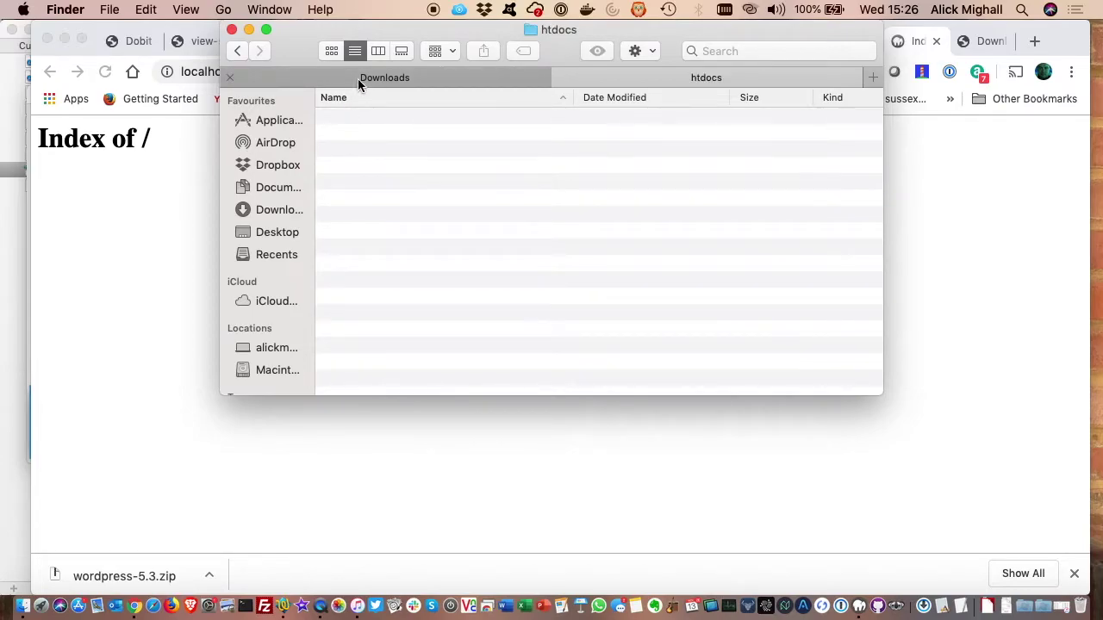
- Select every file in Downloads/wordpress and drag them all into htdocs
left_click(358, 79)
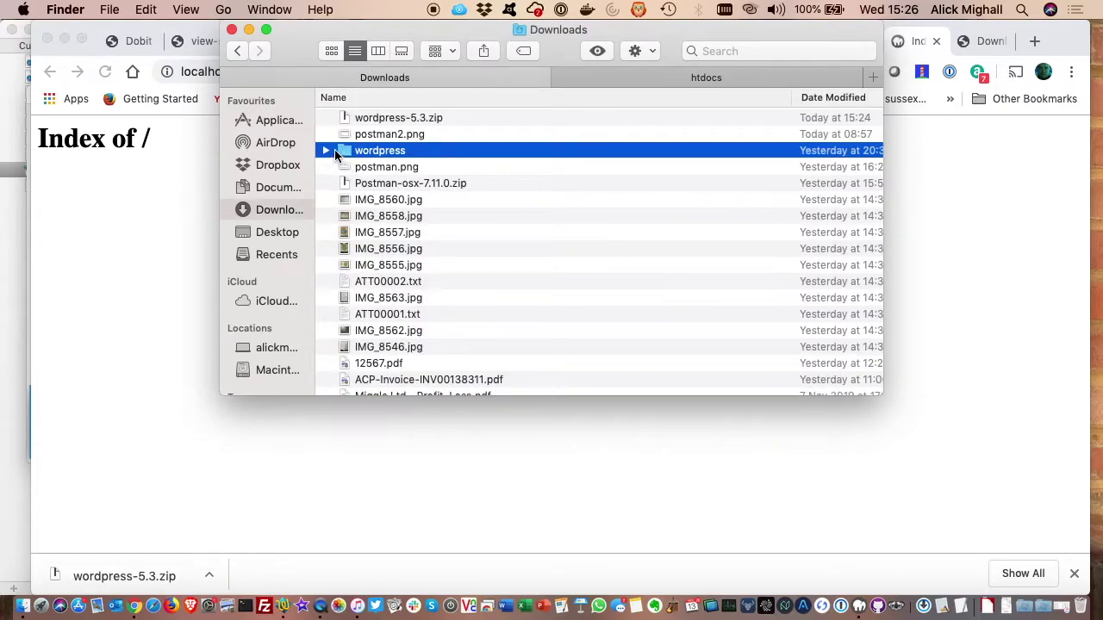
left_click(343, 153)
double_click(344, 152)
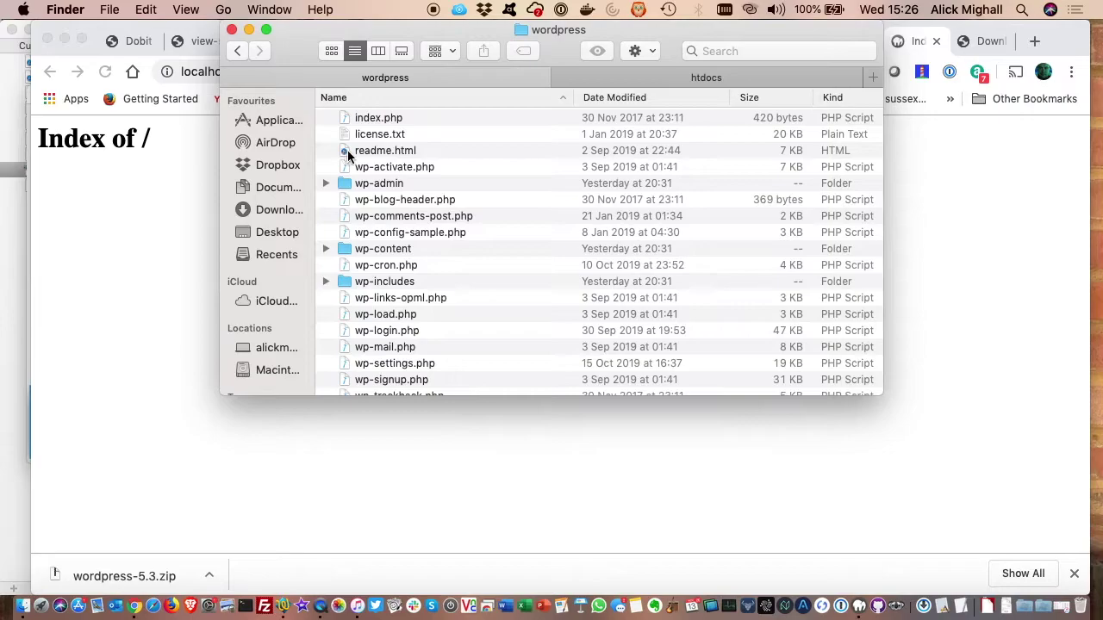
left_click(373, 121)
scroll(405, 345, "down", 3)
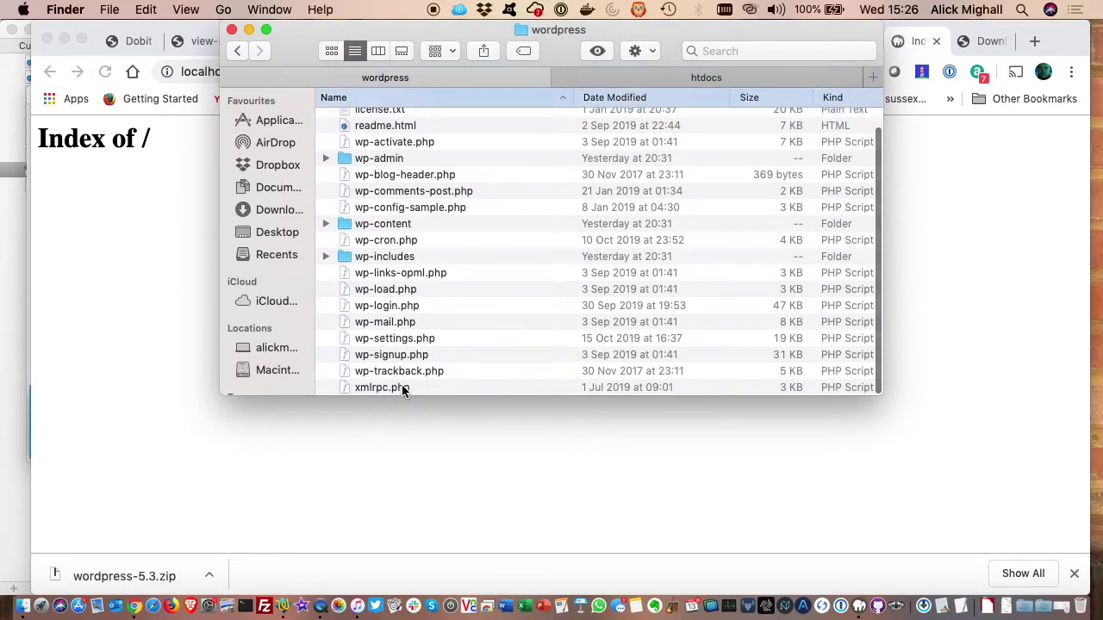
key("super+a")
left_click_drag(417, 194, 642, 76)
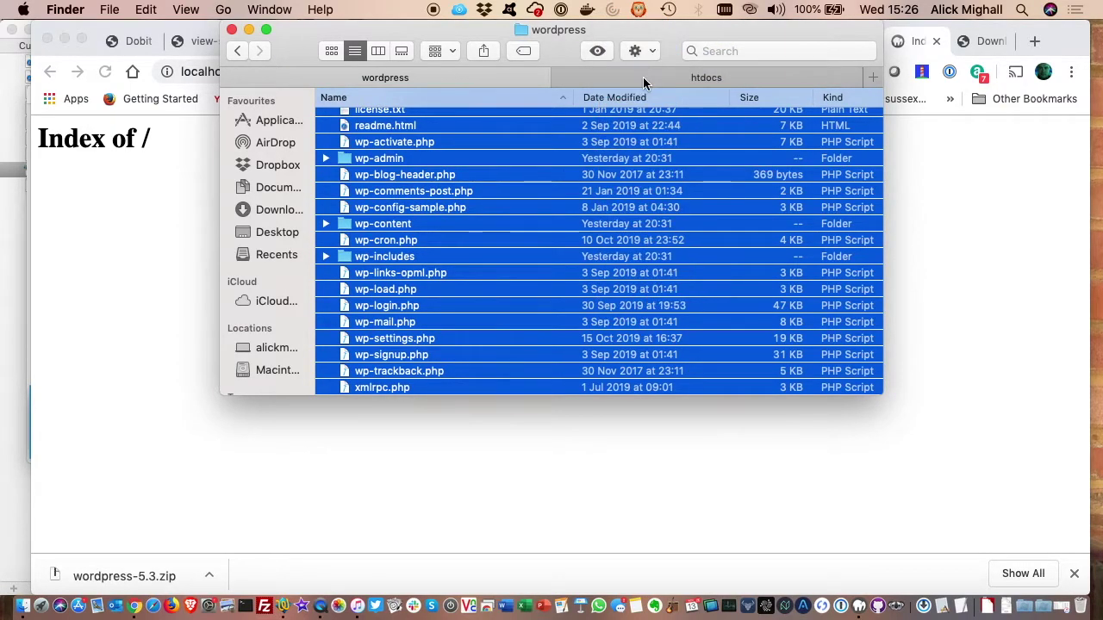
left_click(643, 77)
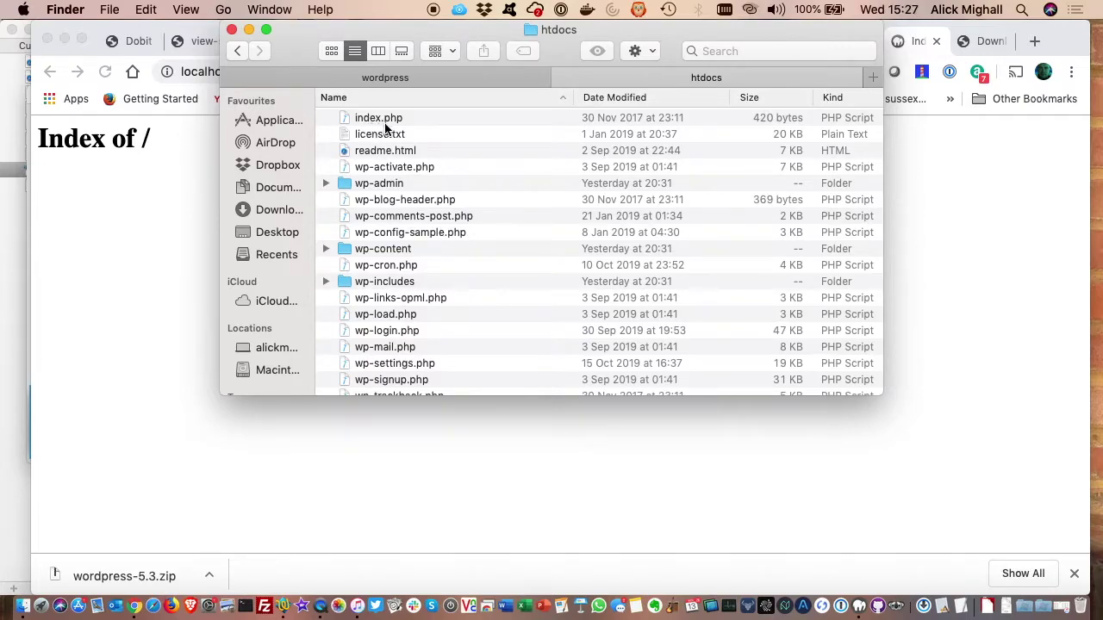
- Reload localhost:8888 and start the WordPress setup in English (UK)
left_click(151, 270)
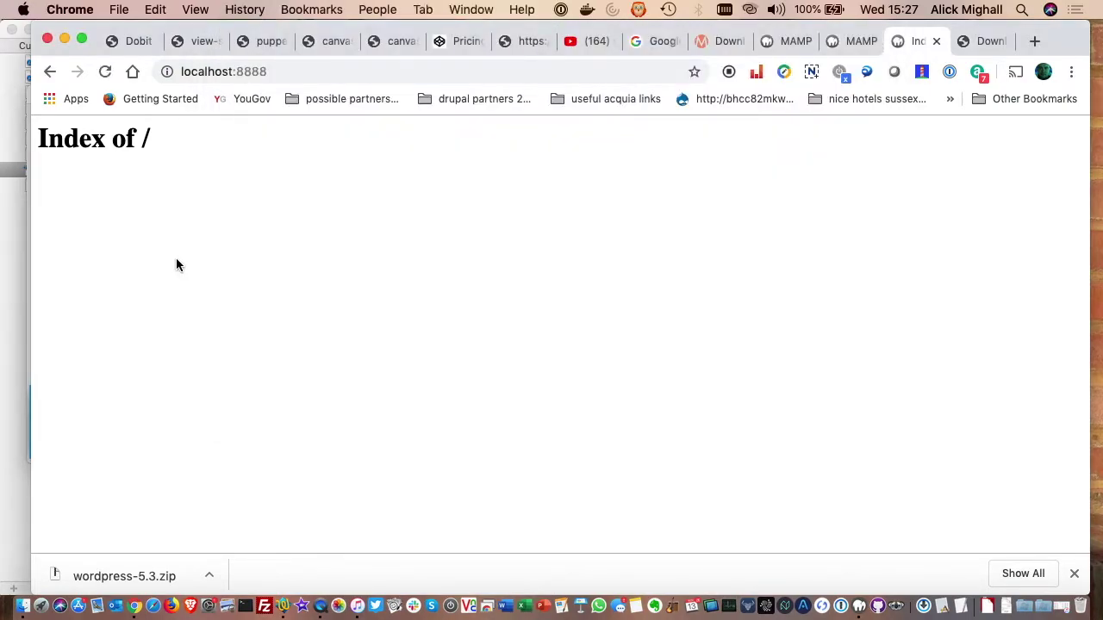
left_click(284, 71)
left_click(283, 71)
key("Return")
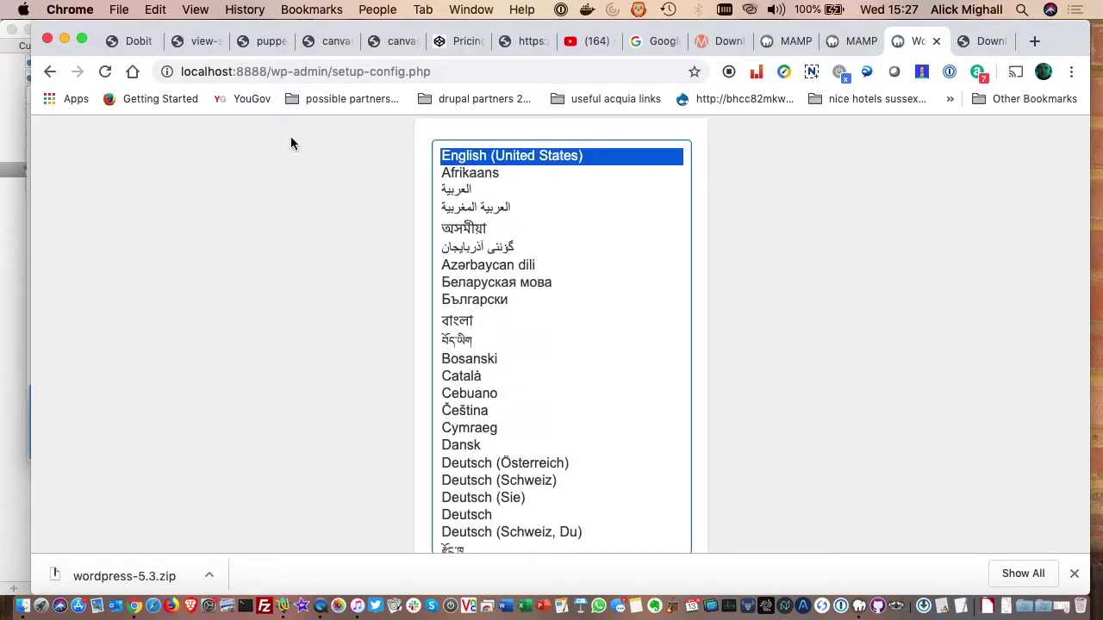
scroll(556, 317, "down", 5)
left_click(500, 420)
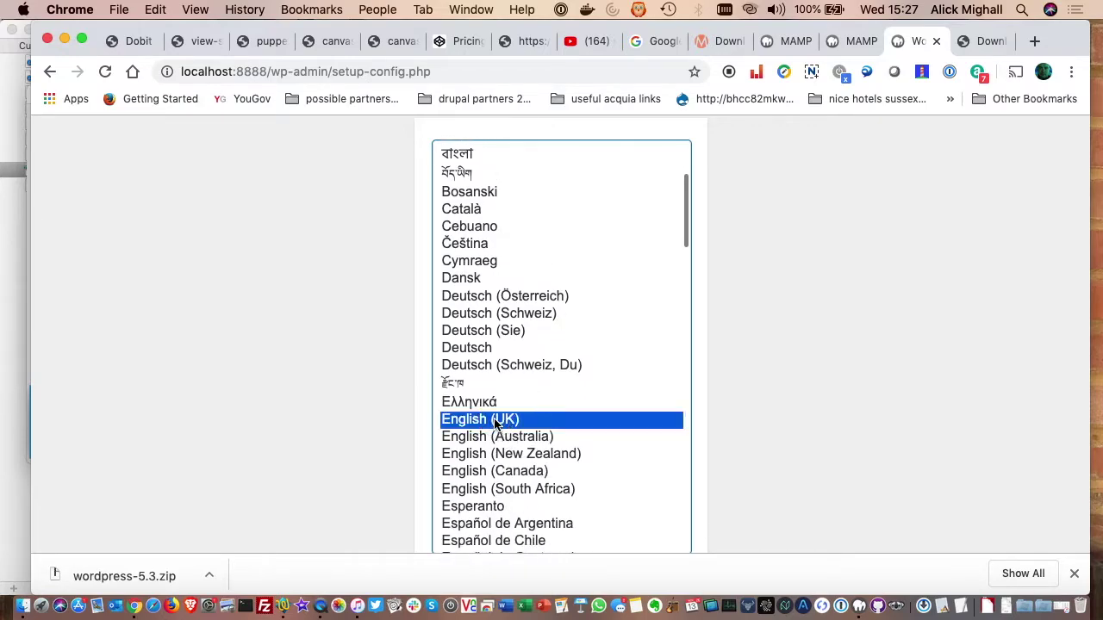
scroll(810, 412, "down", 1)
scroll(811, 413, "down", 3)
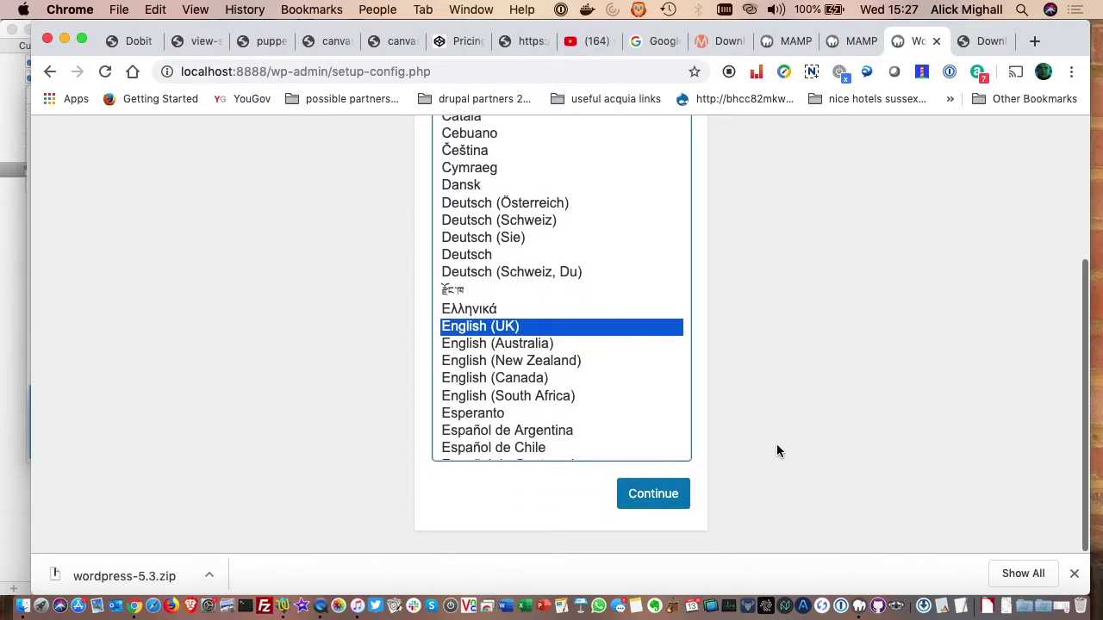
left_click(653, 504)
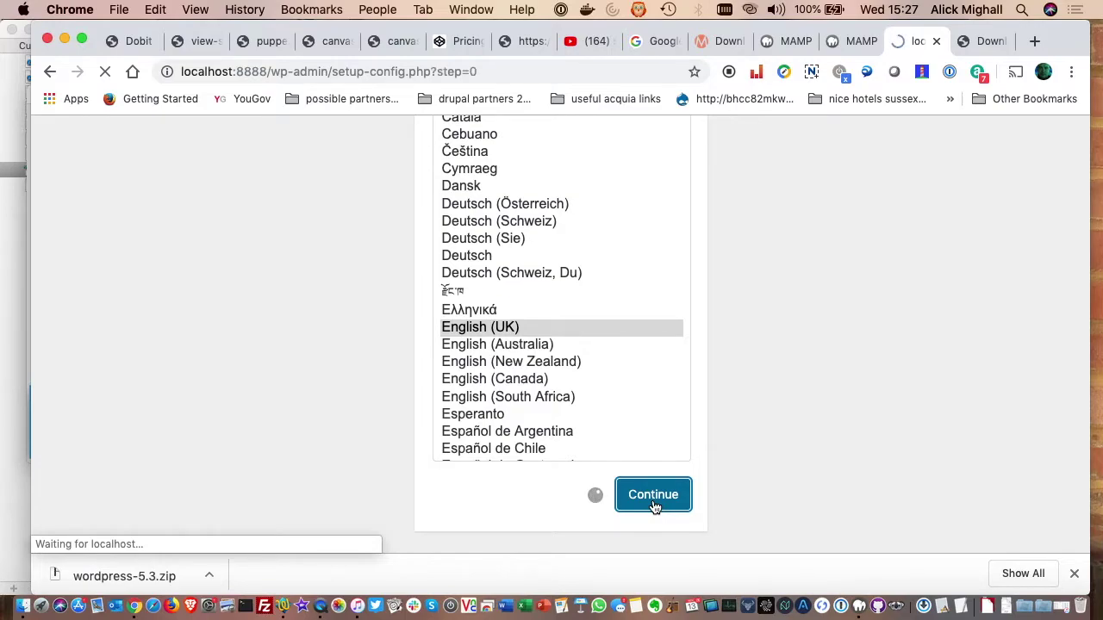
- Switch to the MAMP start page showing the MySQL connection details
scroll(605, 417, "down", 2)
scroll(605, 421, "down", 1)
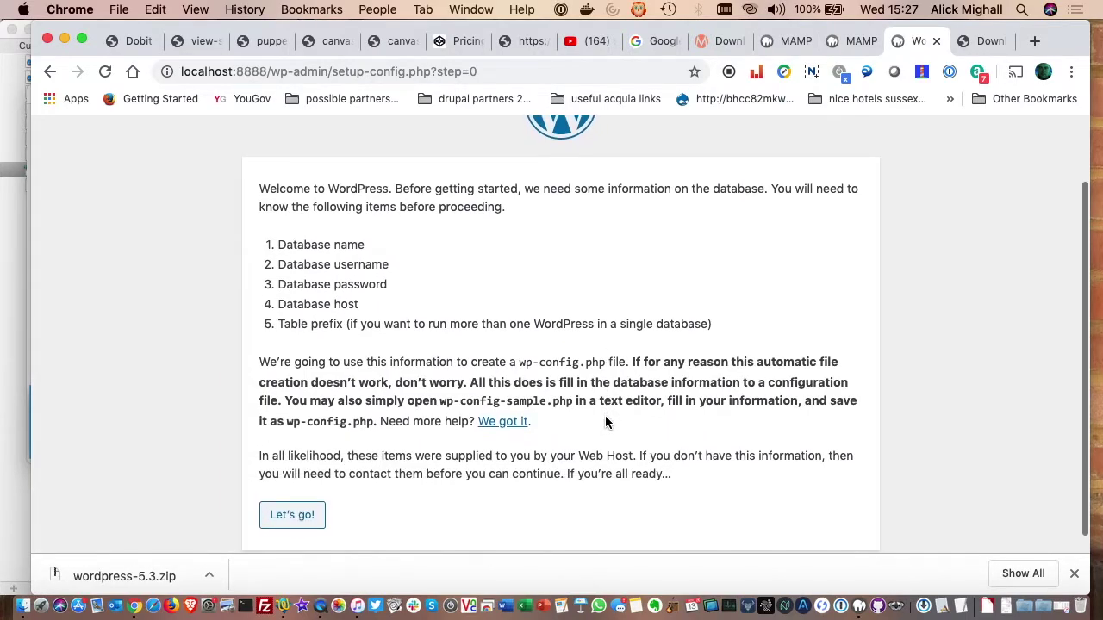
scroll(607, 421, "up", 1)
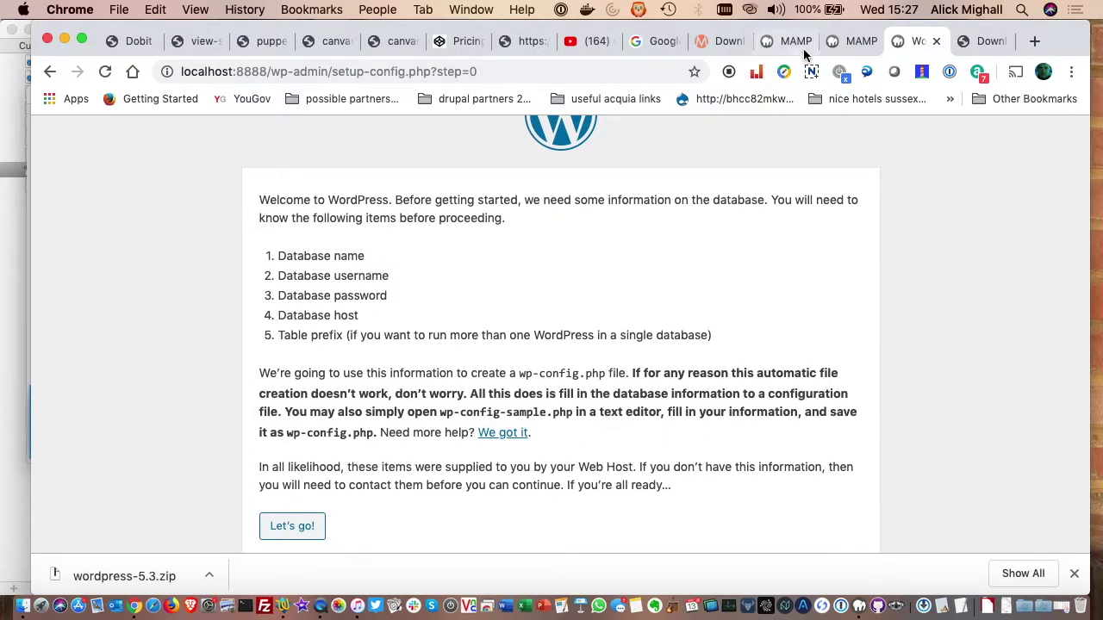
left_click(839, 44)
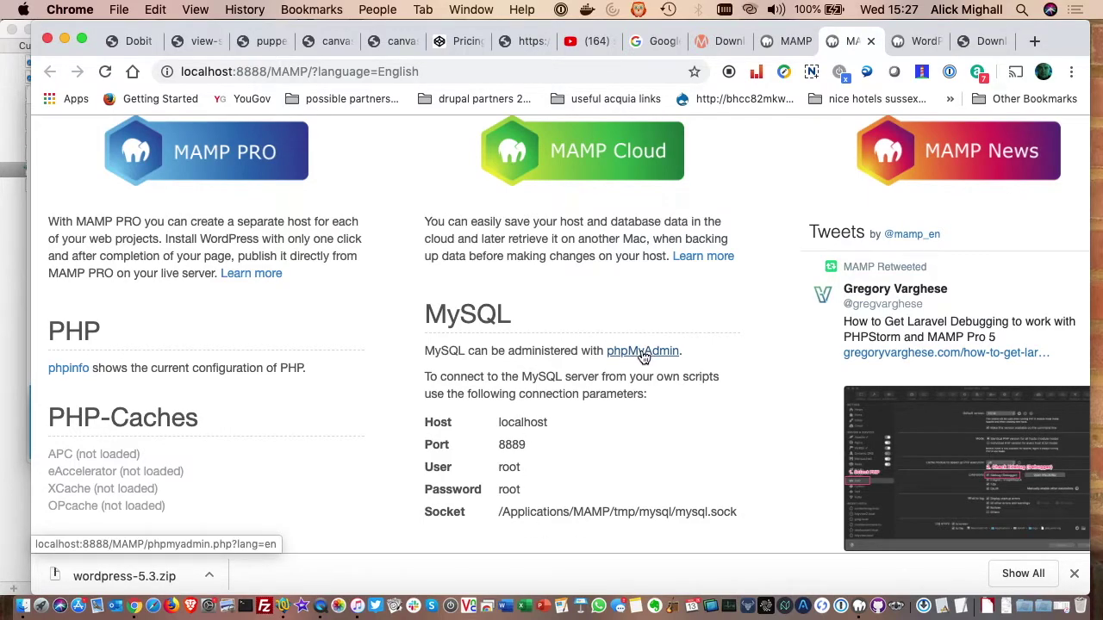
- Open phpMyAdmin from the MAMP start page, then return to the WordPress database-setup page
left_click(641, 352)
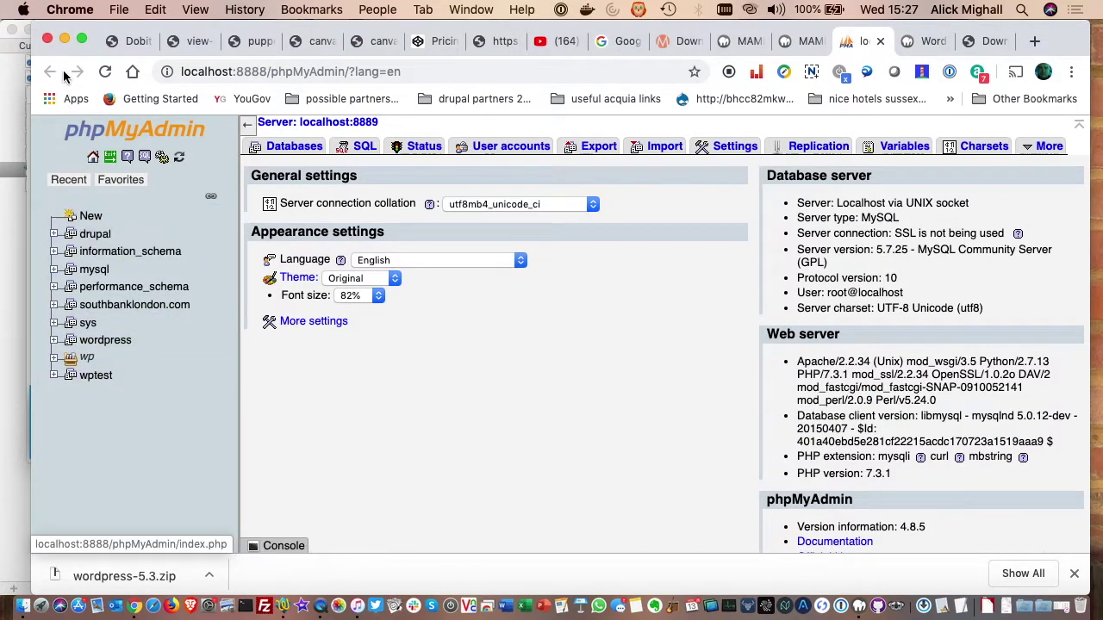
left_click(803, 45)
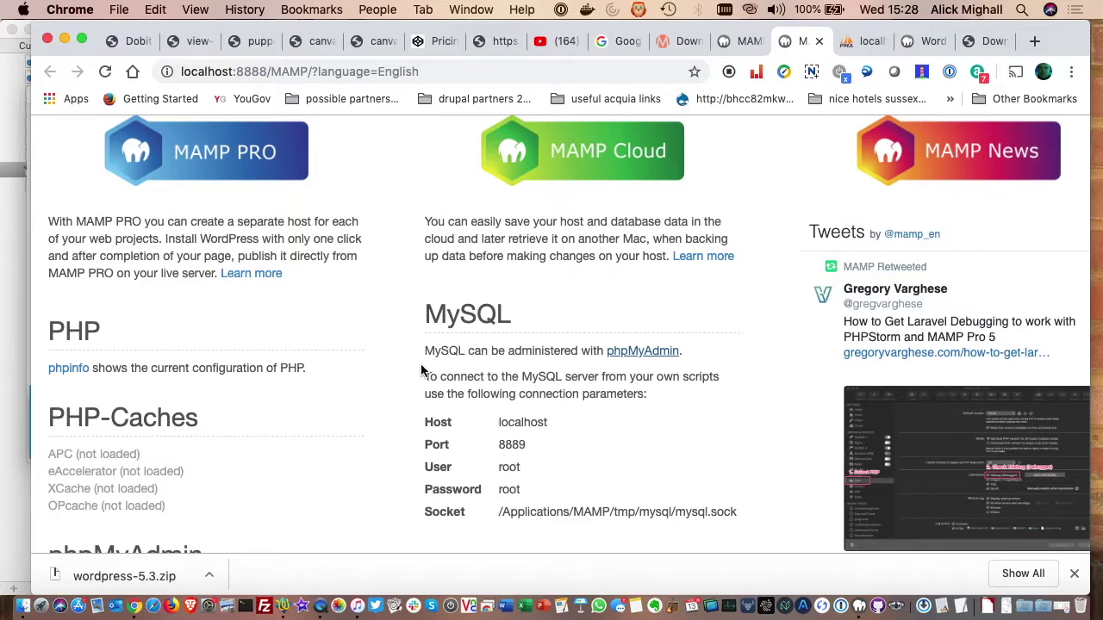
left_click(620, 98)
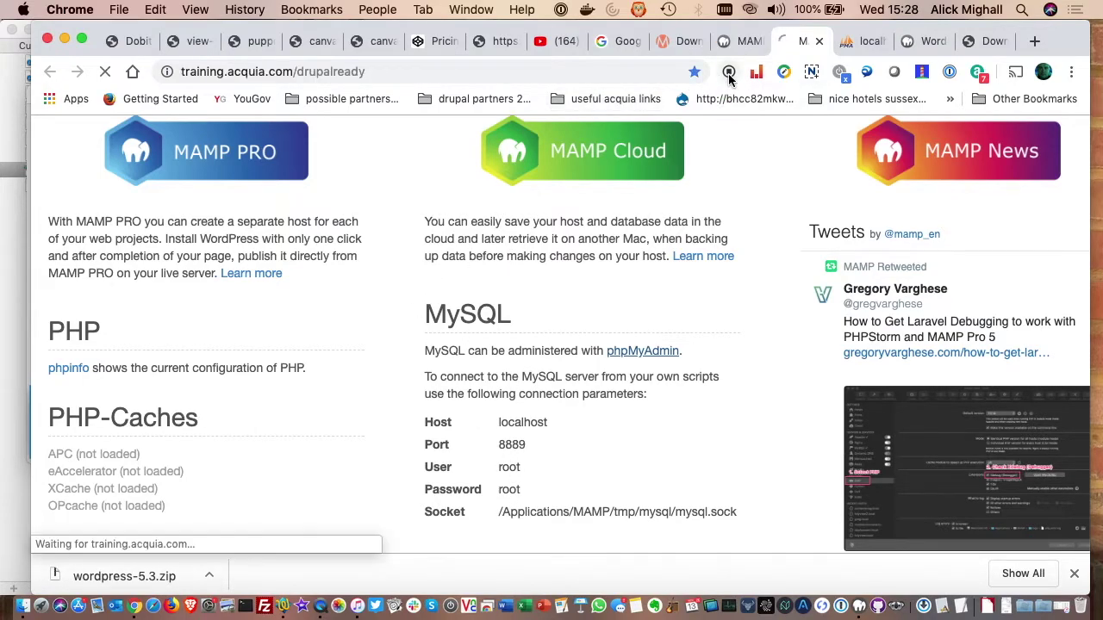
left_click(910, 45)
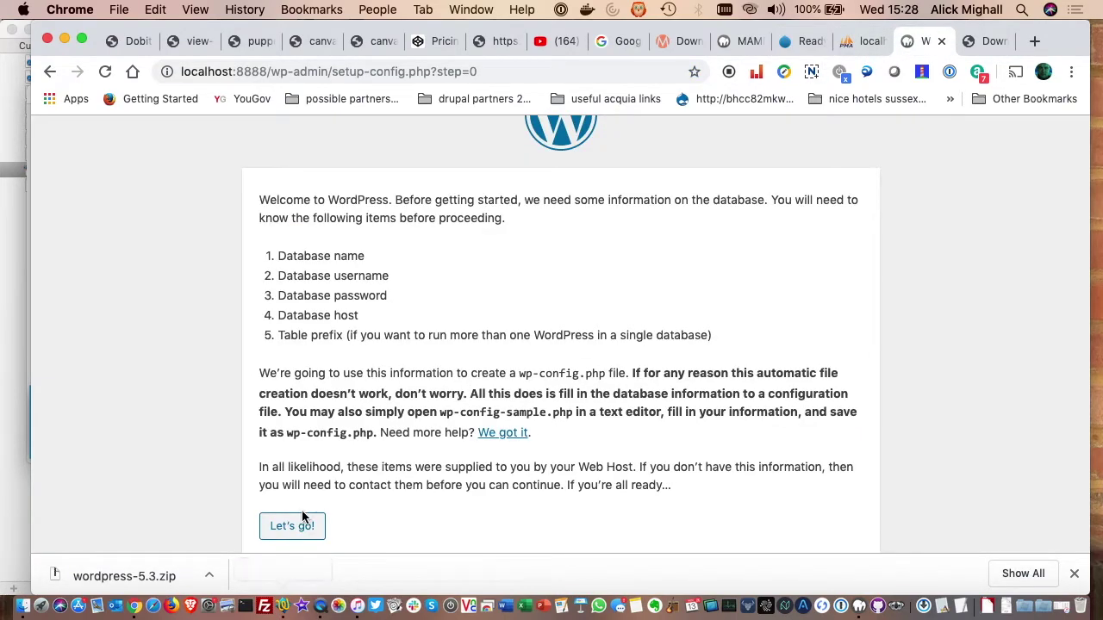
- Enter database name wptest, username root and the database password, then submit
left_click(301, 533)
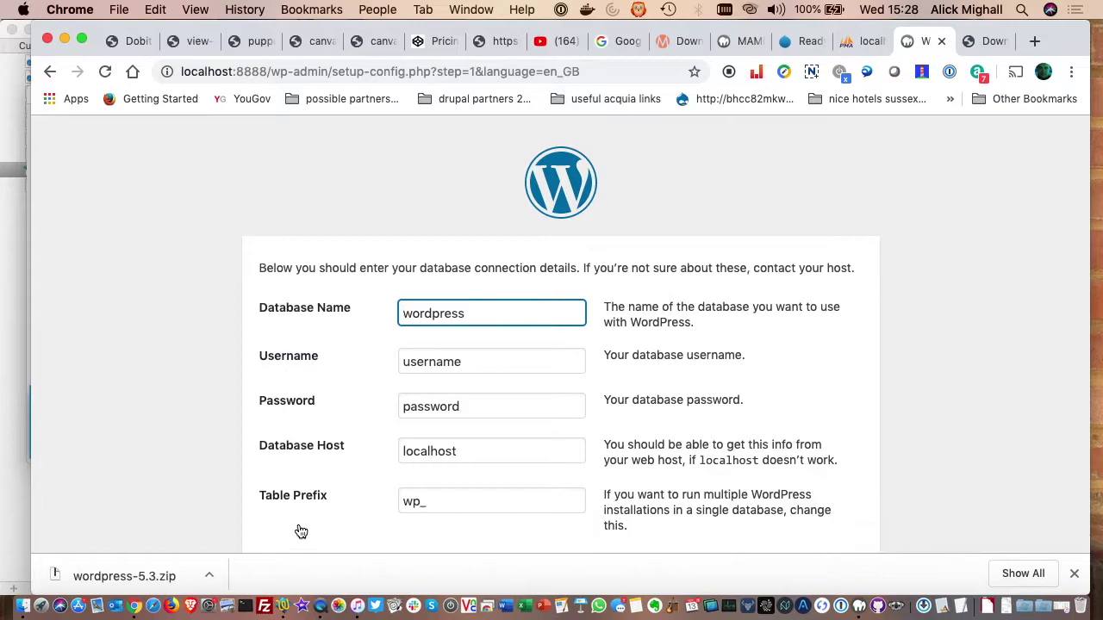
left_click_drag(470, 314, 402, 301)
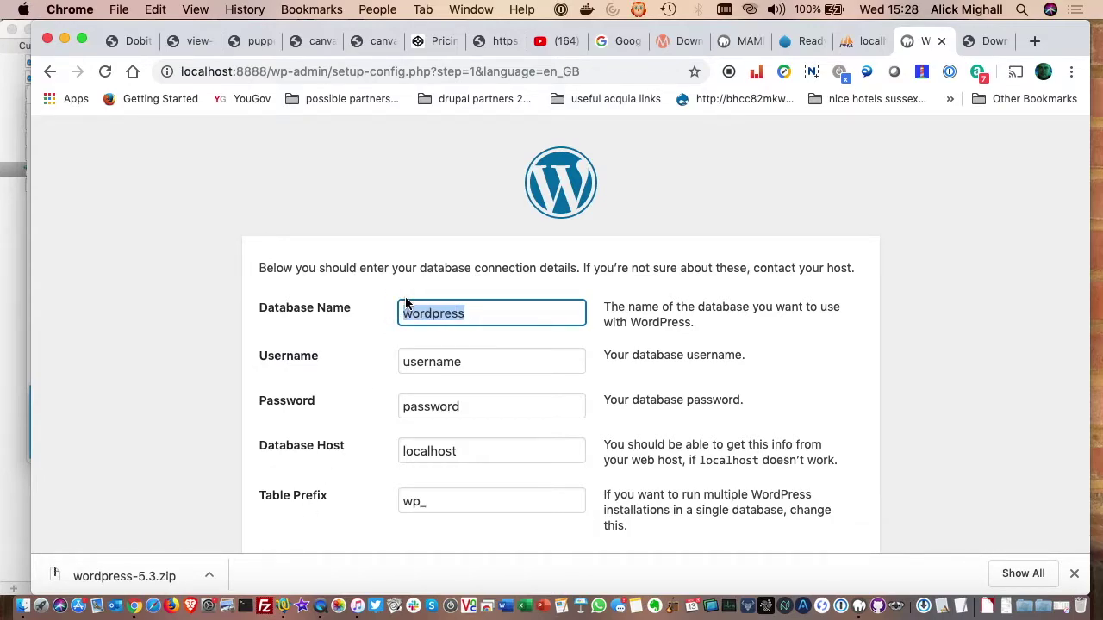
type("wptest")
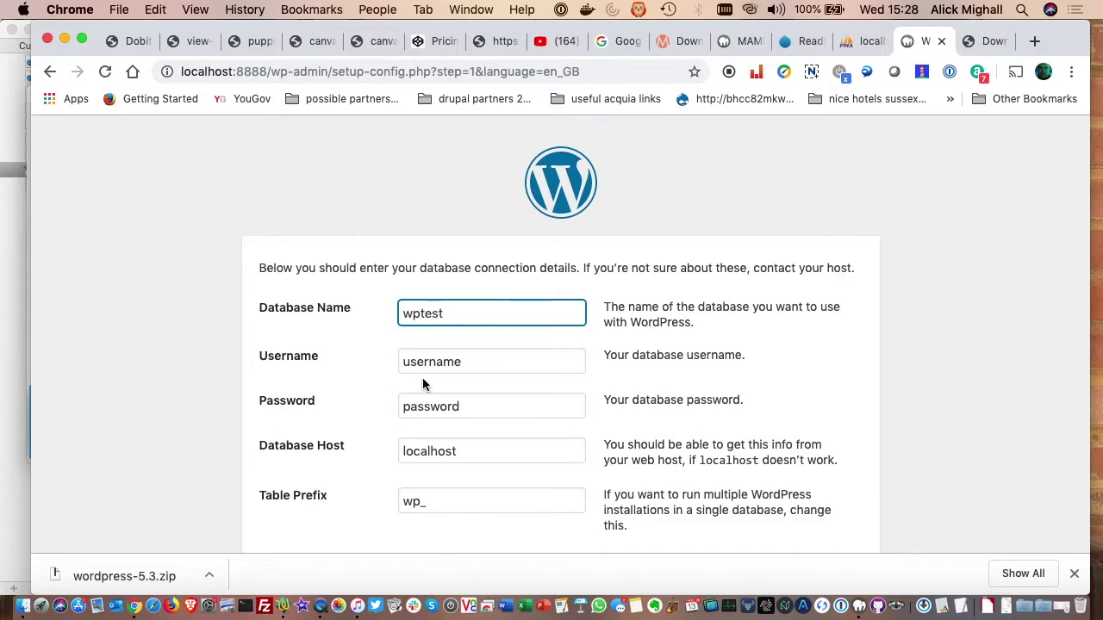
left_click(431, 362)
double_click(431, 364)
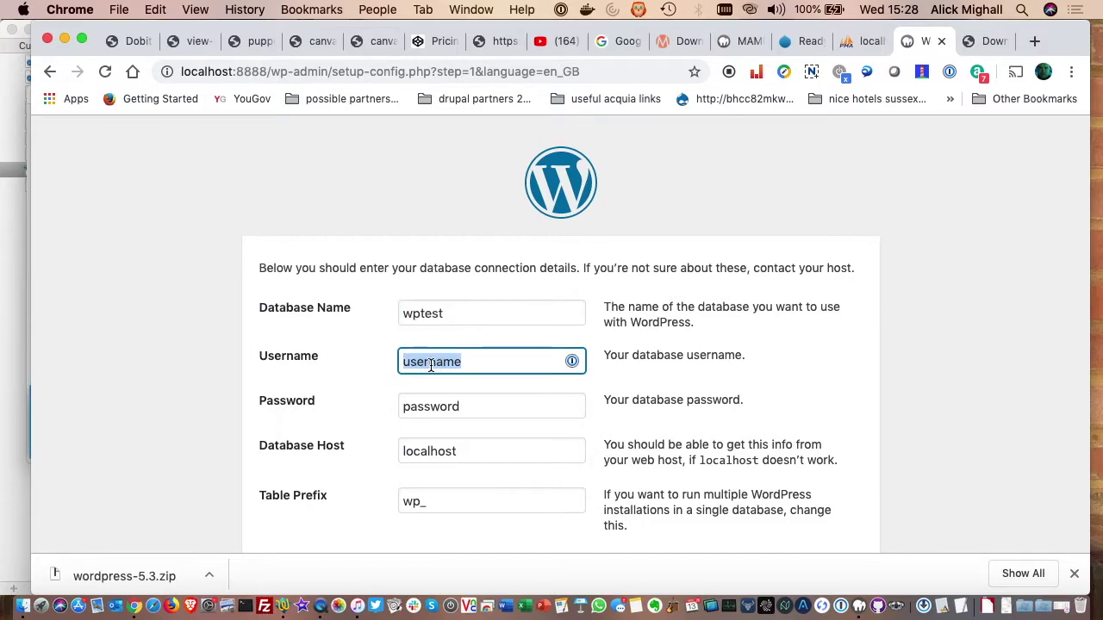
type("root")
double_click(436, 407)
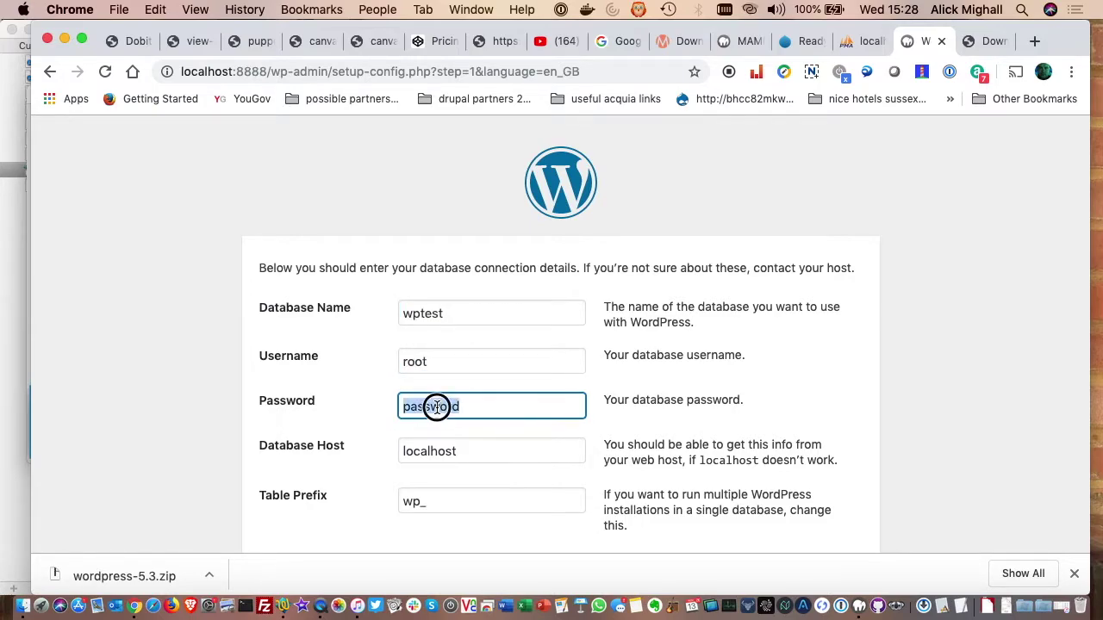
type("root")
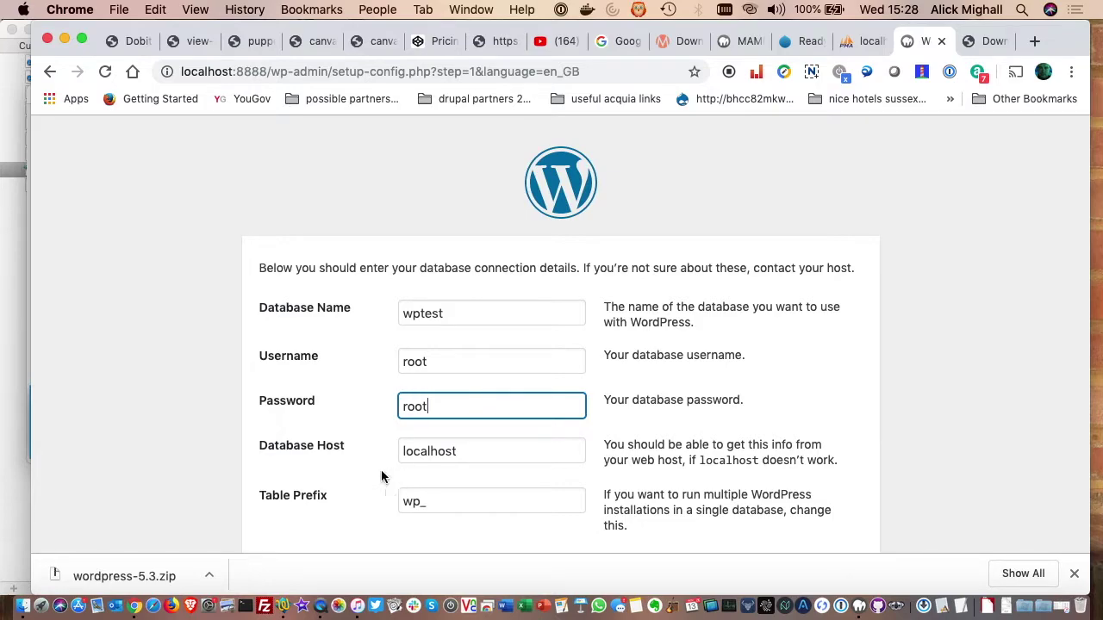
left_click(204, 441)
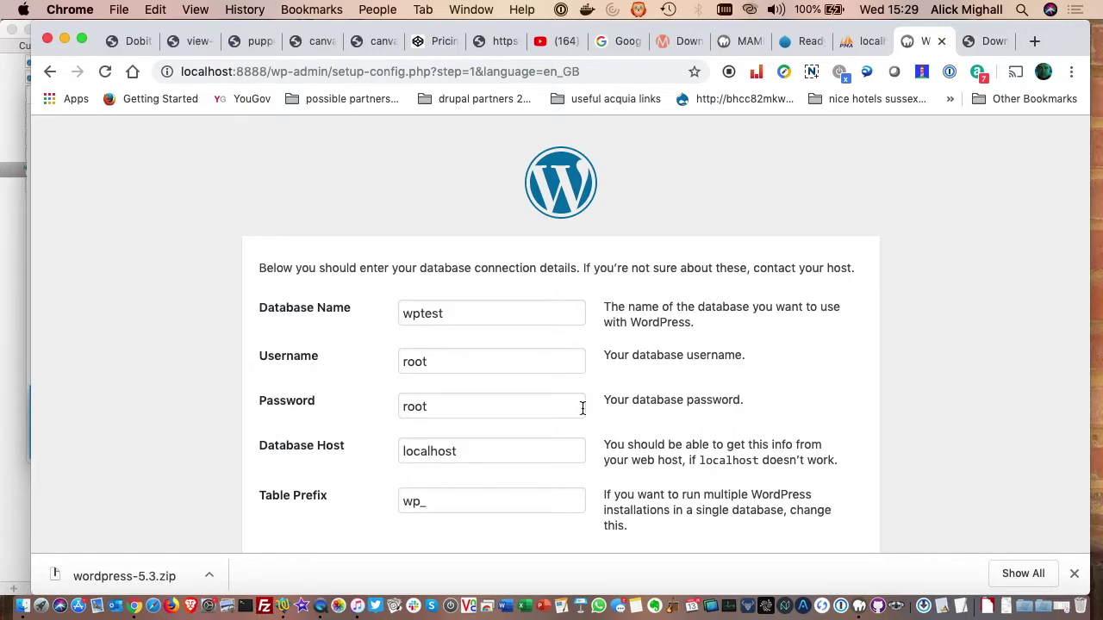
scroll(582, 407, "down", 2)
left_click(298, 501)
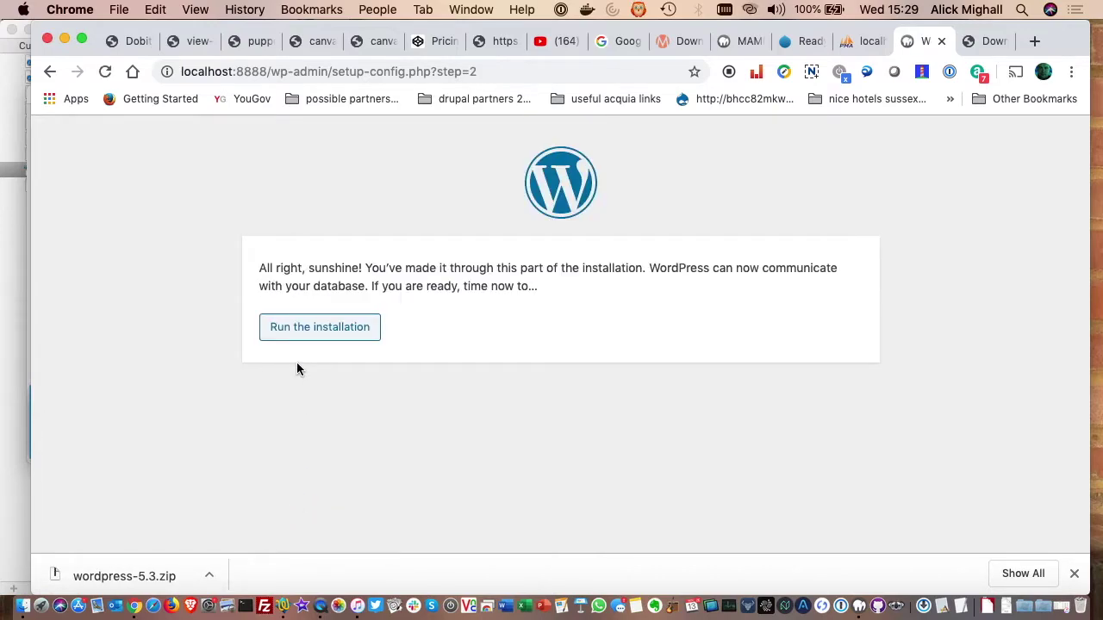
- Enter the site title, the admin username and a new admin password
left_click(316, 326)
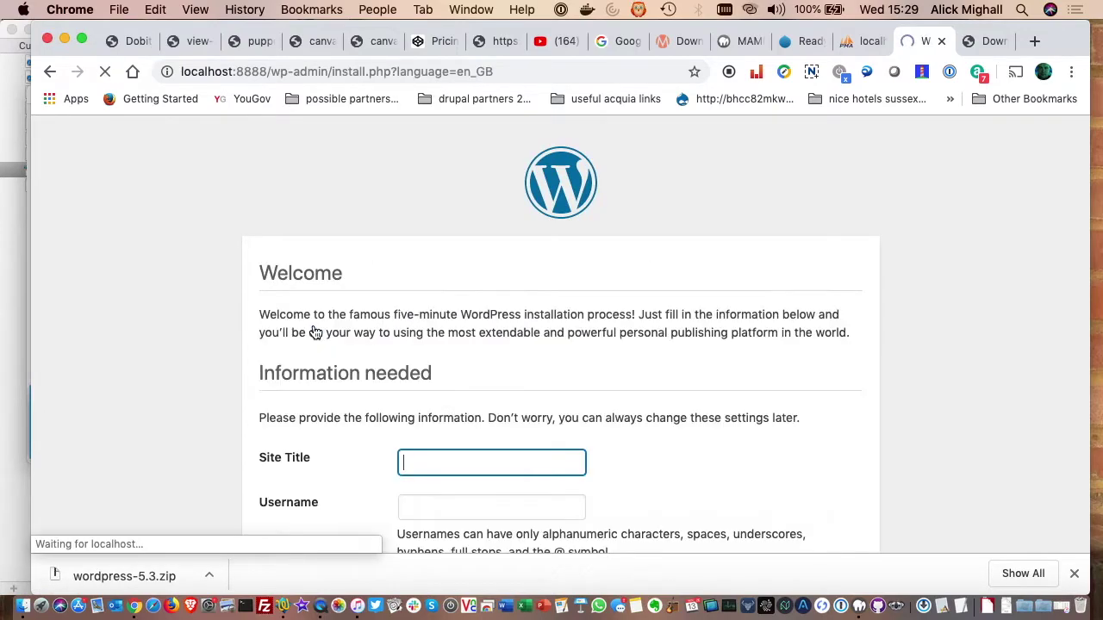
type("alic")
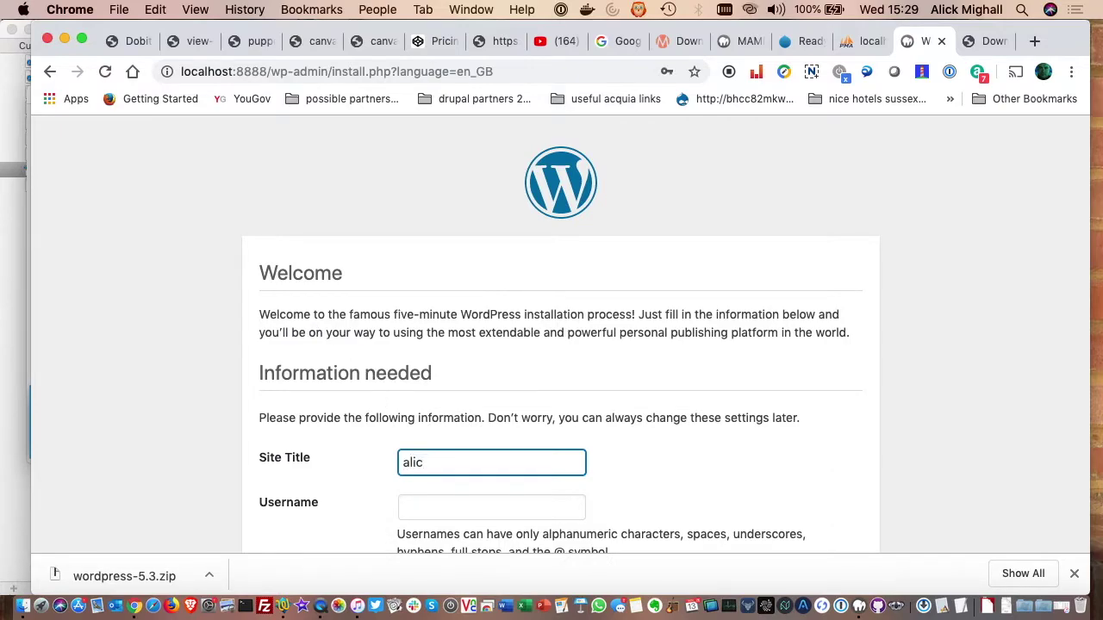
type("k test")
scroll(448, 505, "down", 3)
left_click(444, 378)
type("alick")
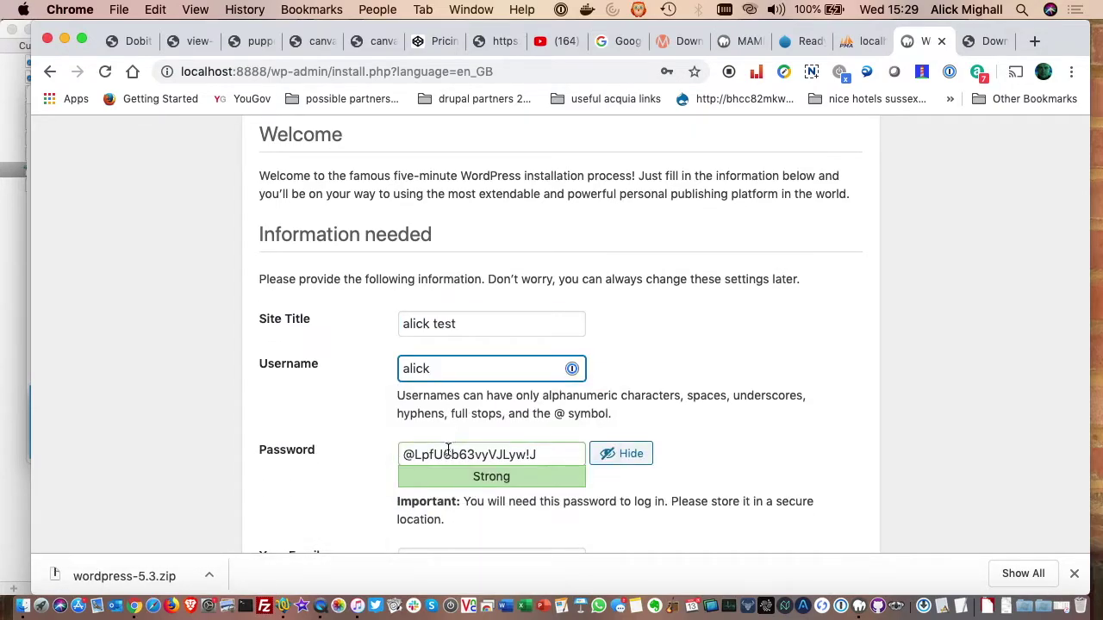
triple_click(448, 454)
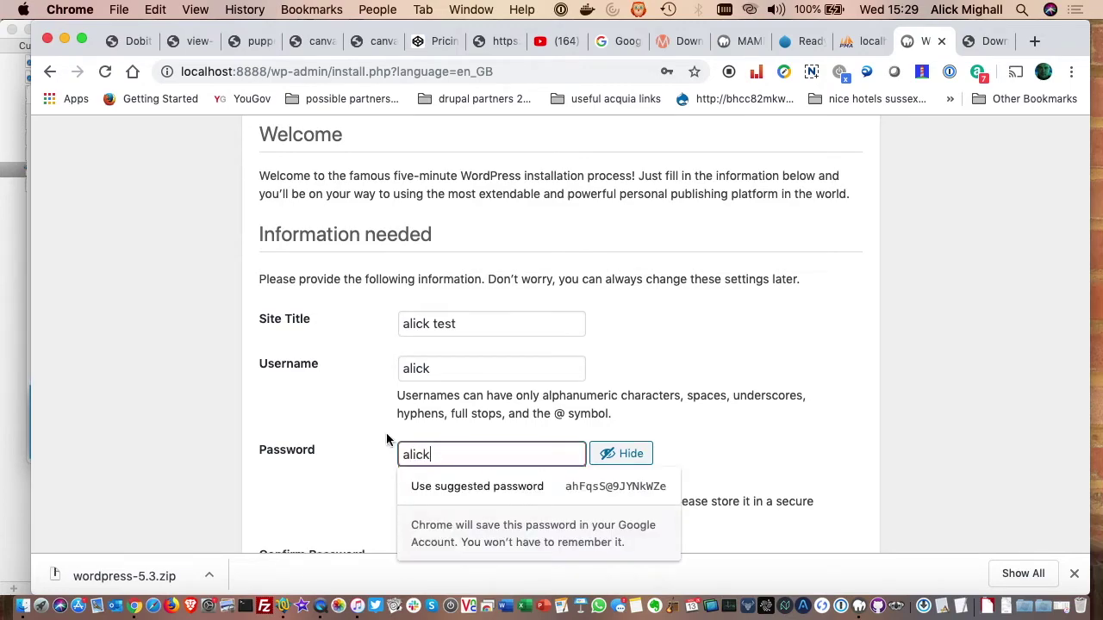
- Confirm the weak password, fill in the admin e-mail and install WordPress
scroll(384, 442, "down", 3)
left_click(403, 381)
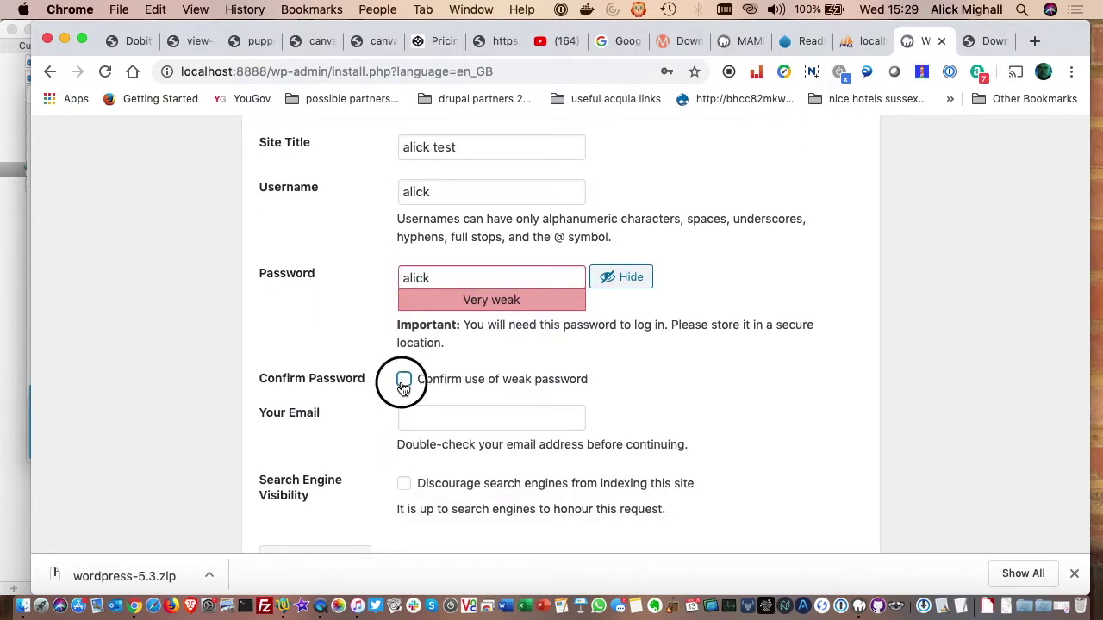
left_click(457, 419)
left_click(460, 284)
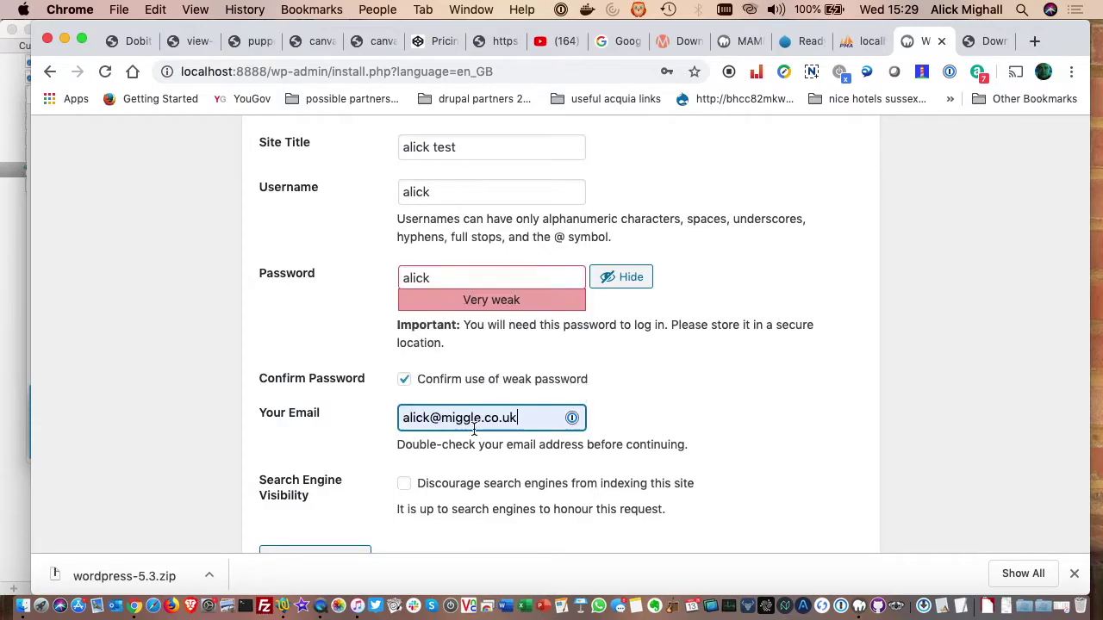
scroll(467, 431, "down", 1)
left_click(311, 501)
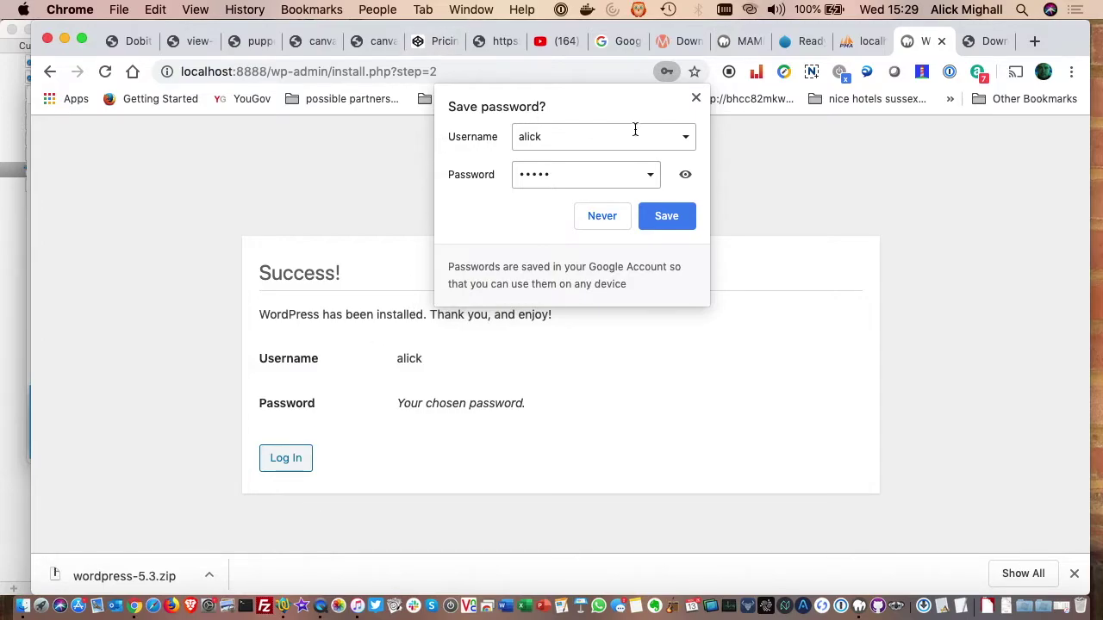
left_click(696, 98)
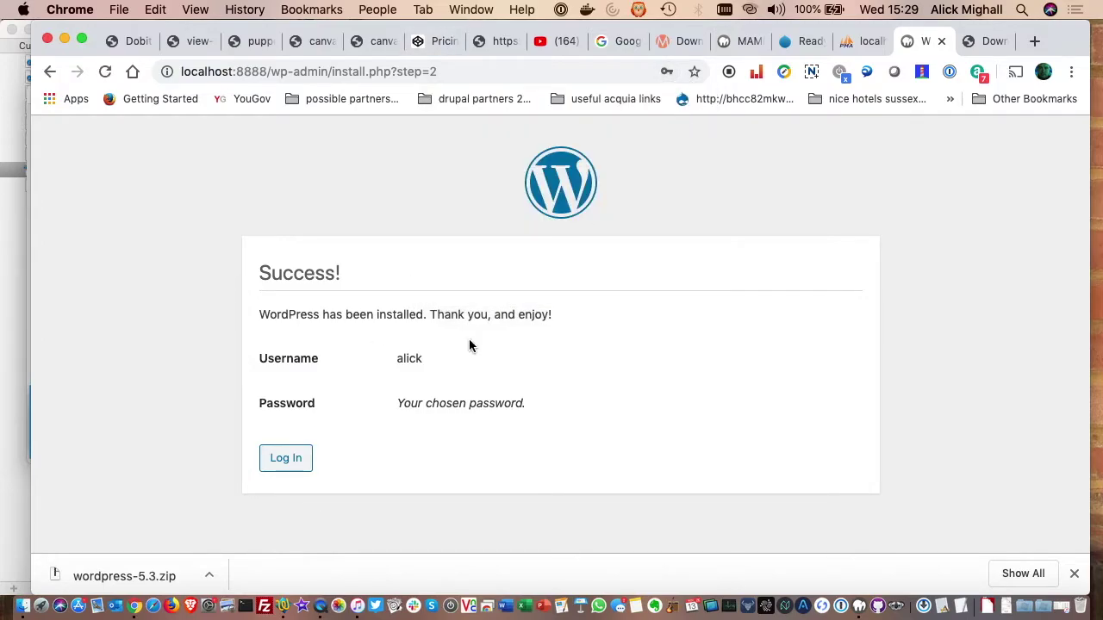
- Log in on wp-login.php with the new admin username and password to reach the Dashboard
left_click(293, 467)
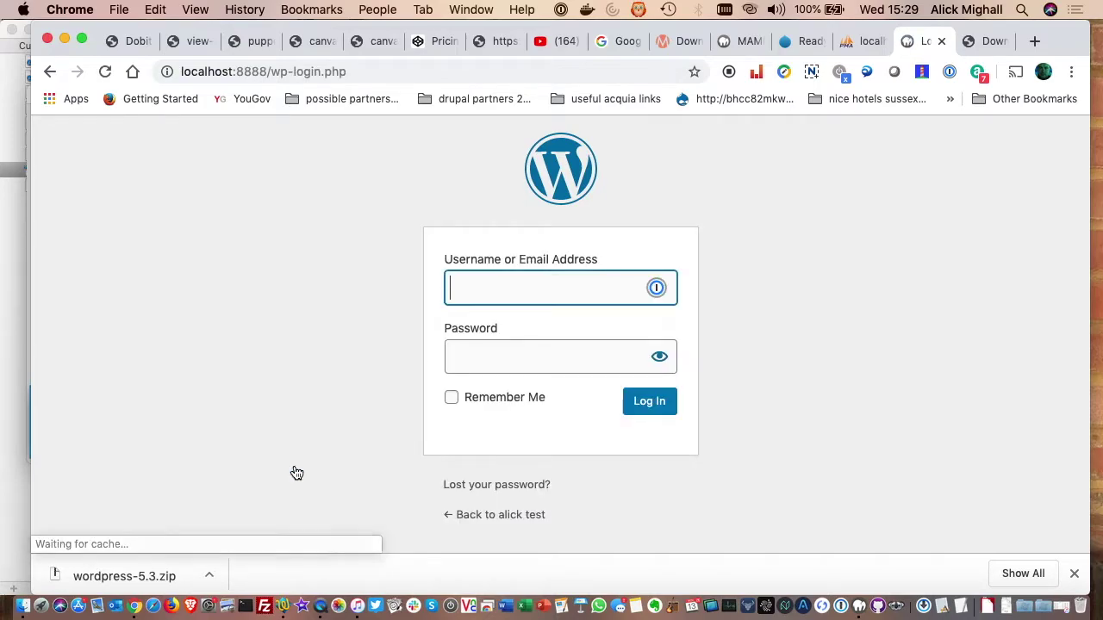
left_click(526, 285)
type("alick")
left_click(373, 359)
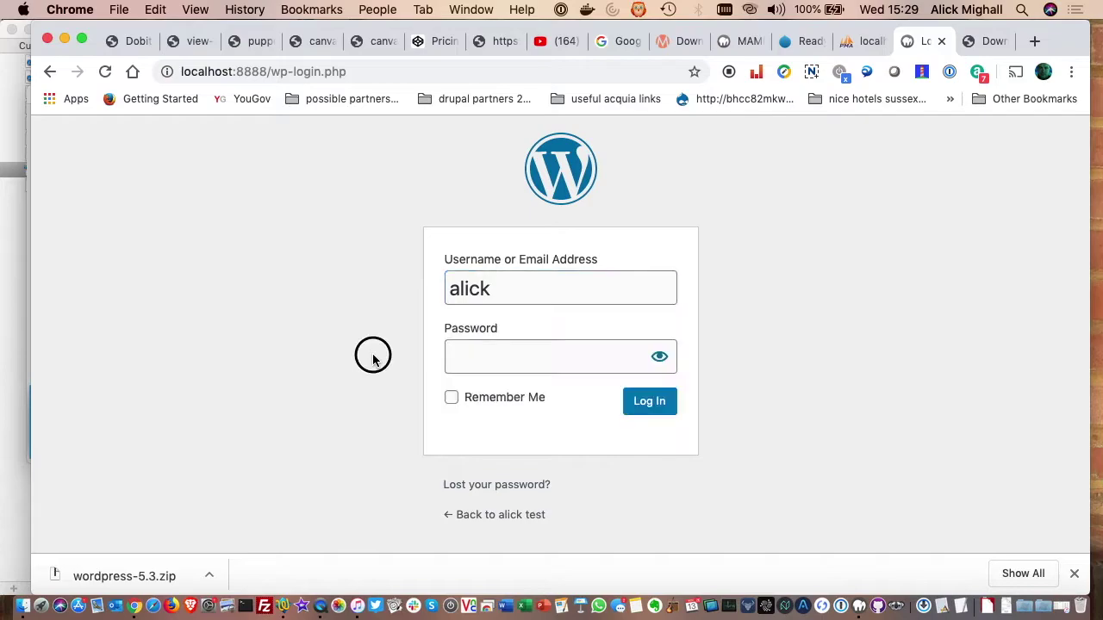
left_click(475, 353)
type("•••••")
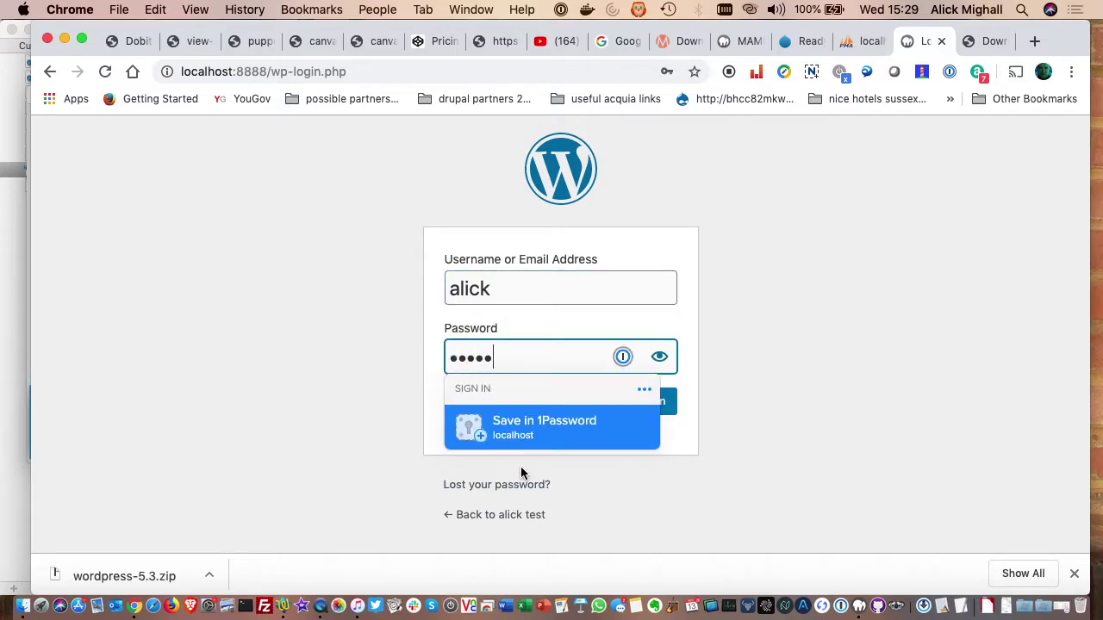
left_click(797, 448)
left_click(650, 402)
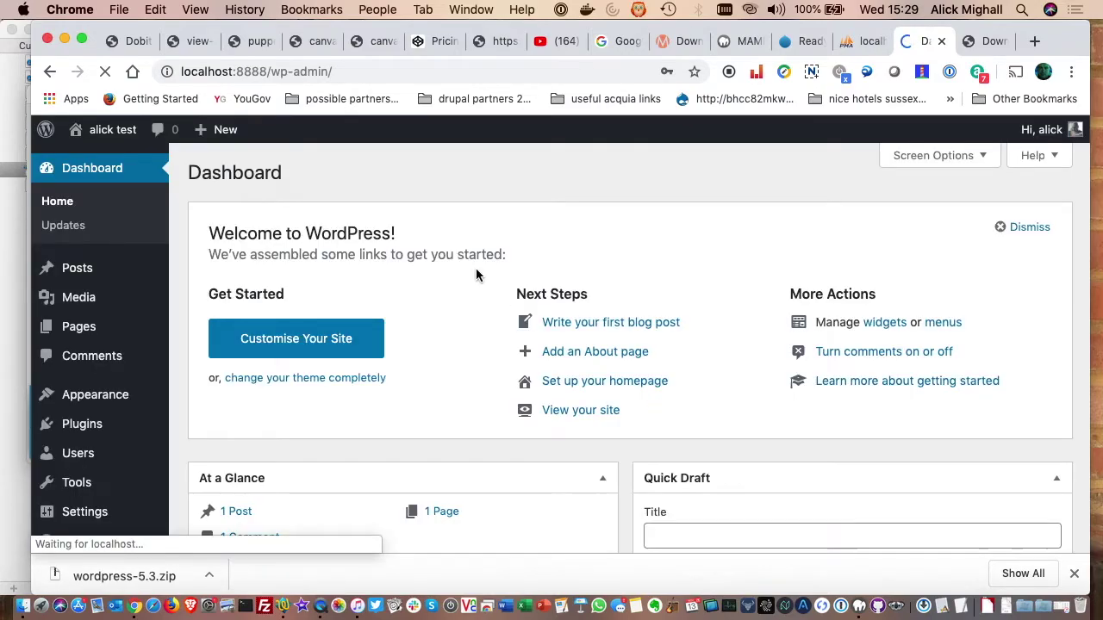
left_click(797, 184)
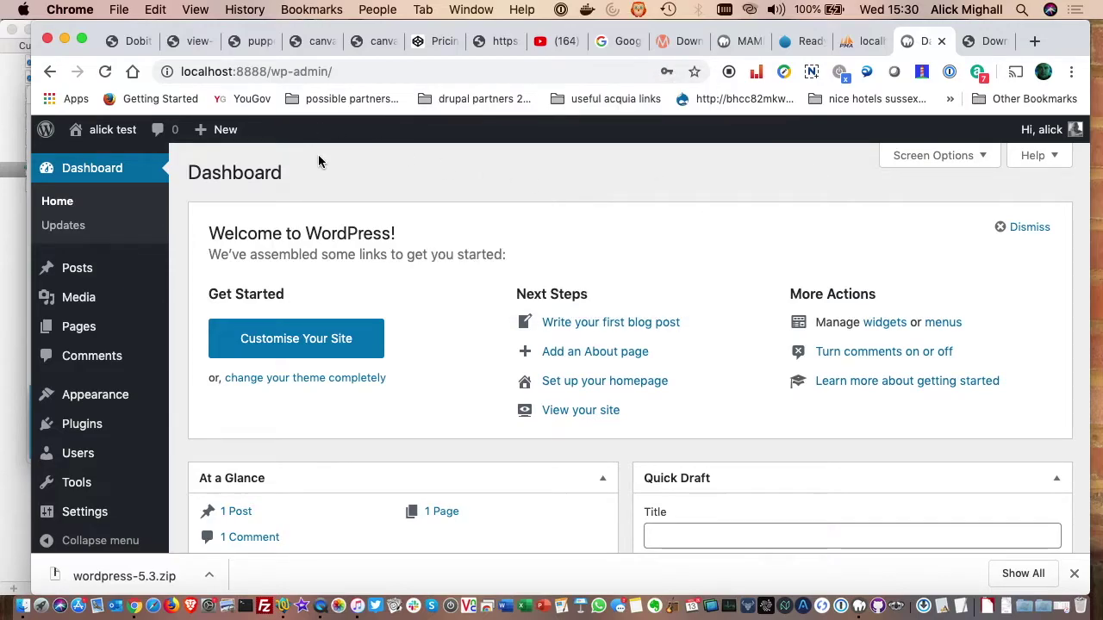
left_click(853, 43)
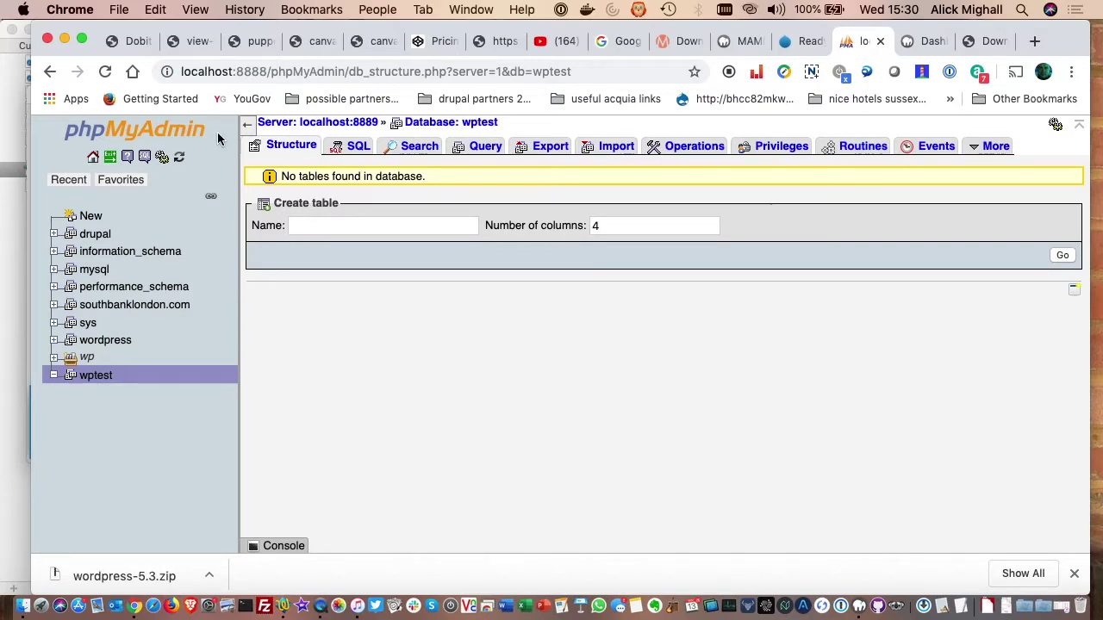
- Reload wptest to list the new wp_ tables and browse the admin row in wp_users
left_click(106, 72)
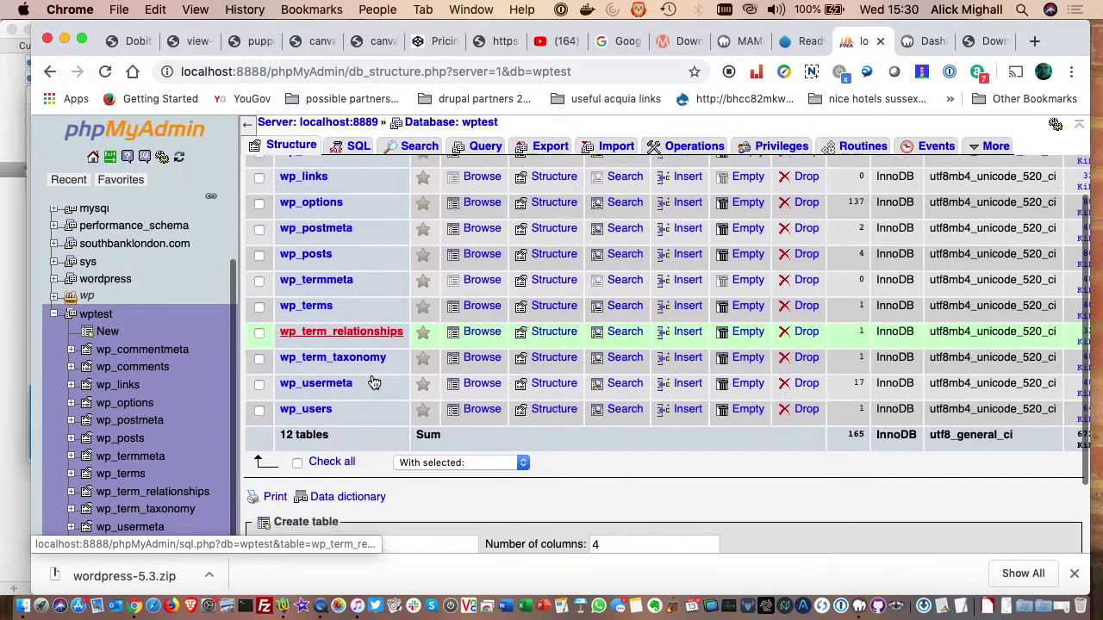
scroll(354, 397, "down", 3)
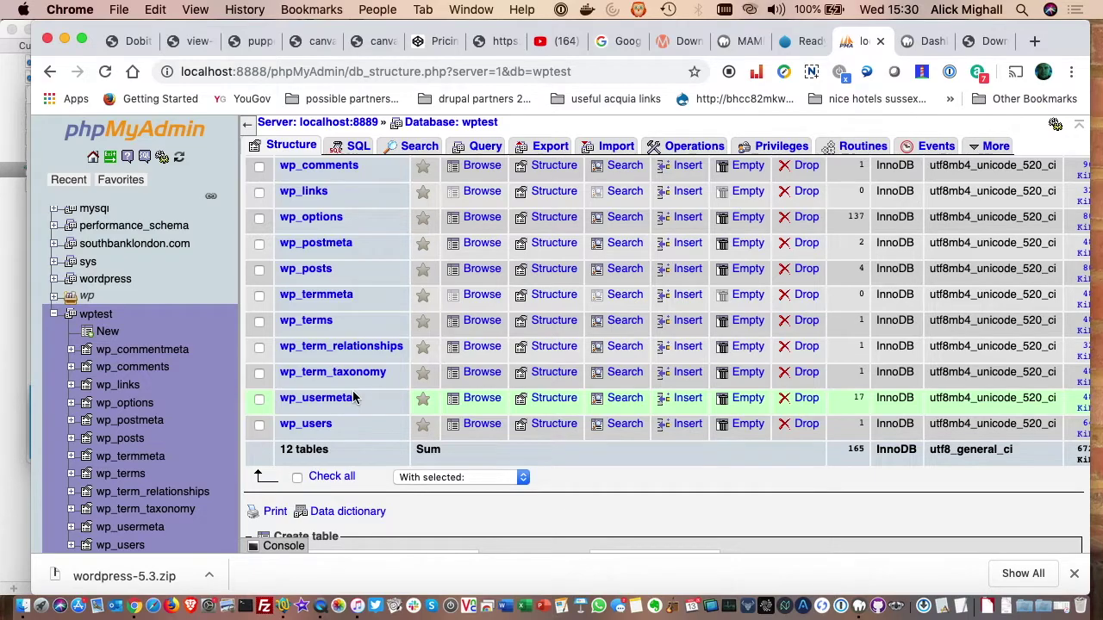
left_click(310, 424)
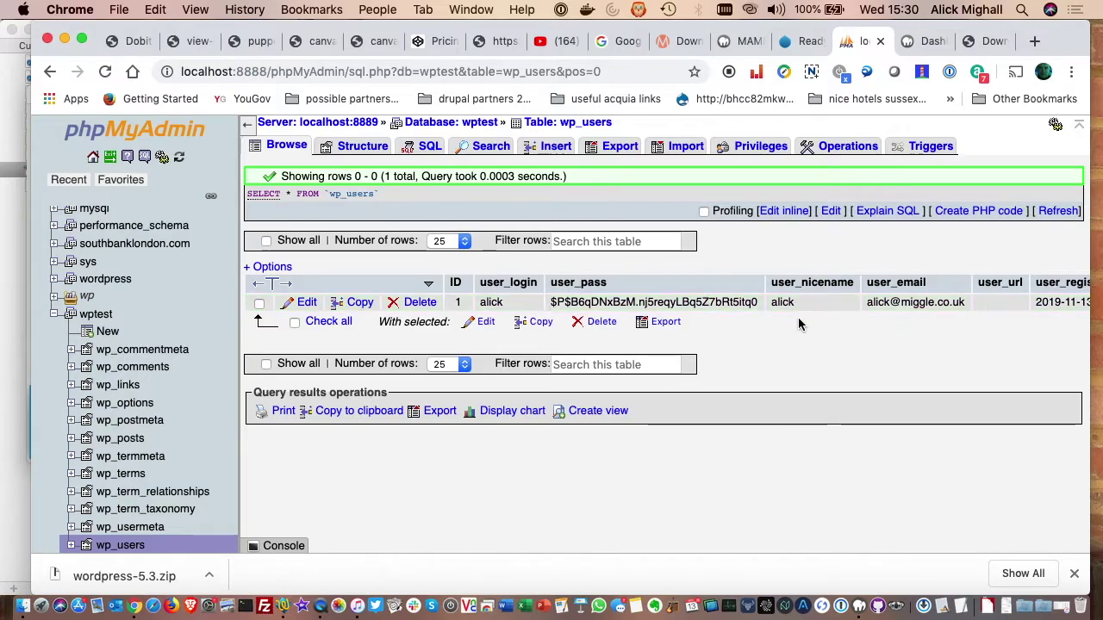
scroll(827, 308, "right", 3)
scroll(827, 308, "right", 10)
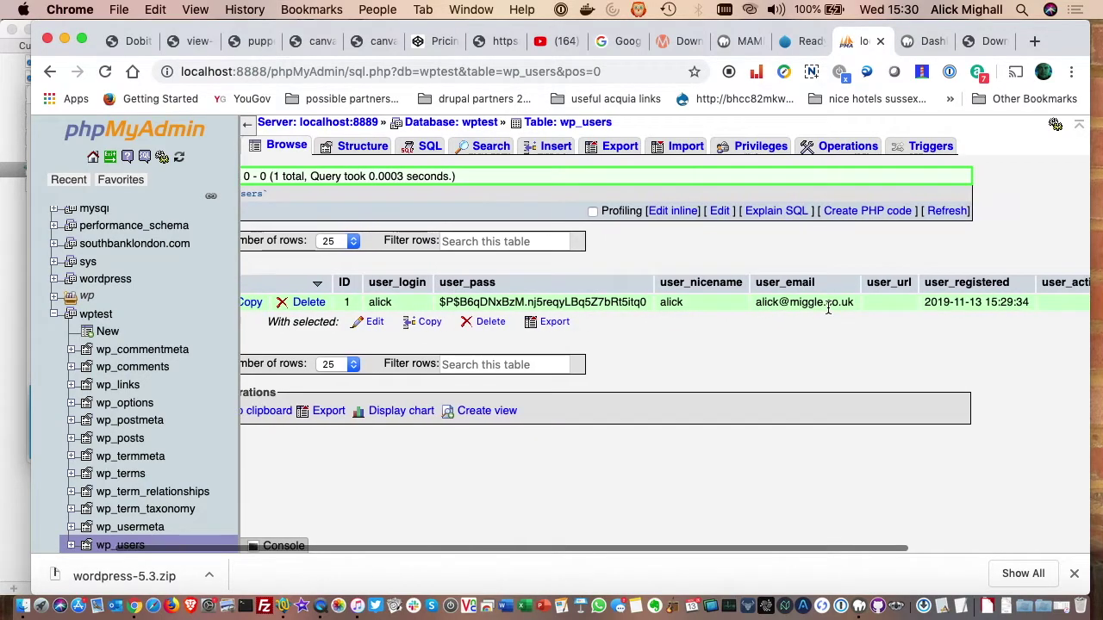
scroll(811, 307, "right", 3)
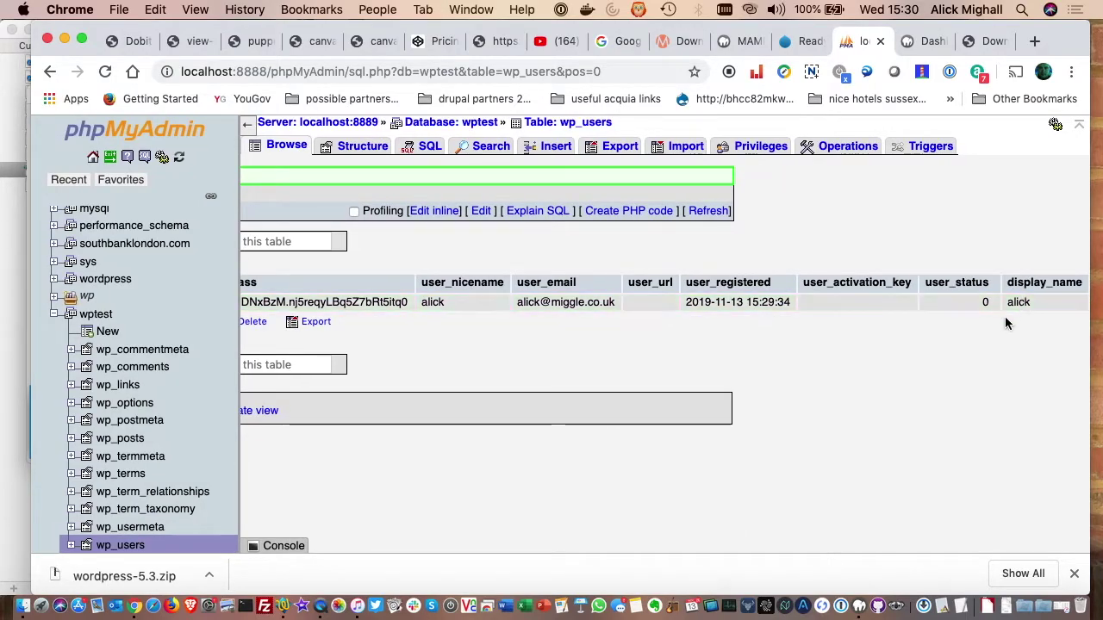
scroll(941, 317, "left", 1)
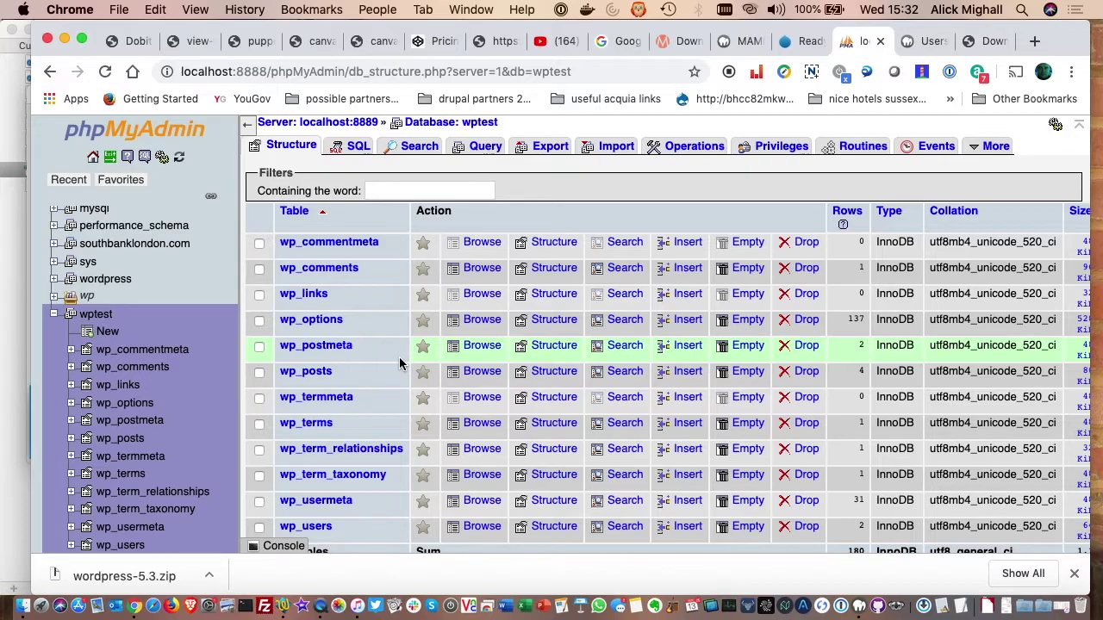
- Open the wp_posts table in wptest to browse its 4 rows
scroll(388, 353, "down", 5)
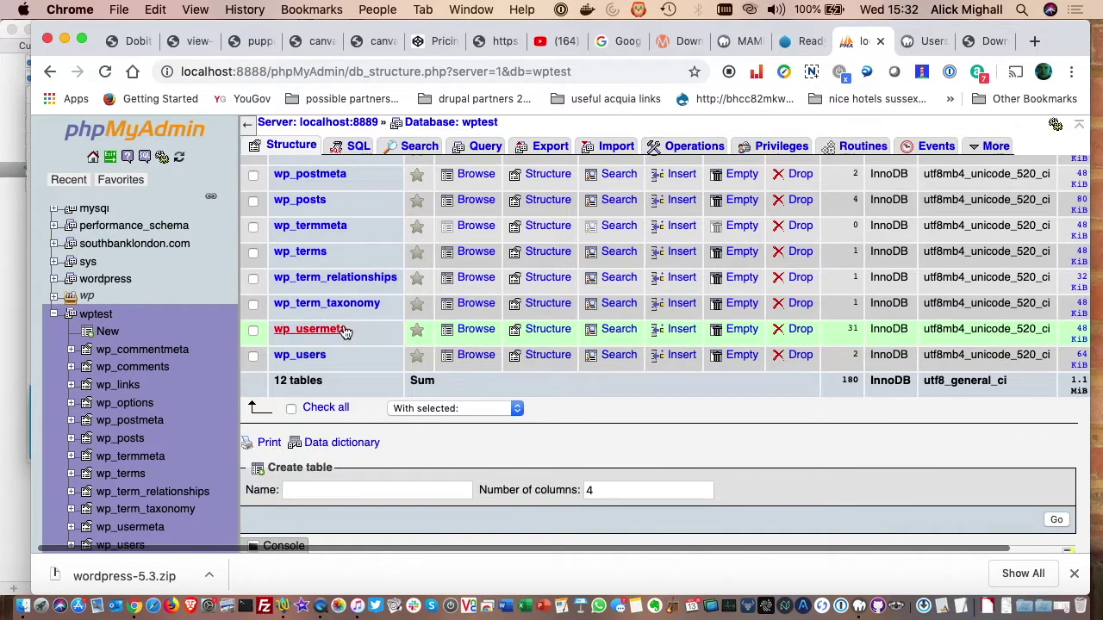
scroll(347, 335, "up", 5)
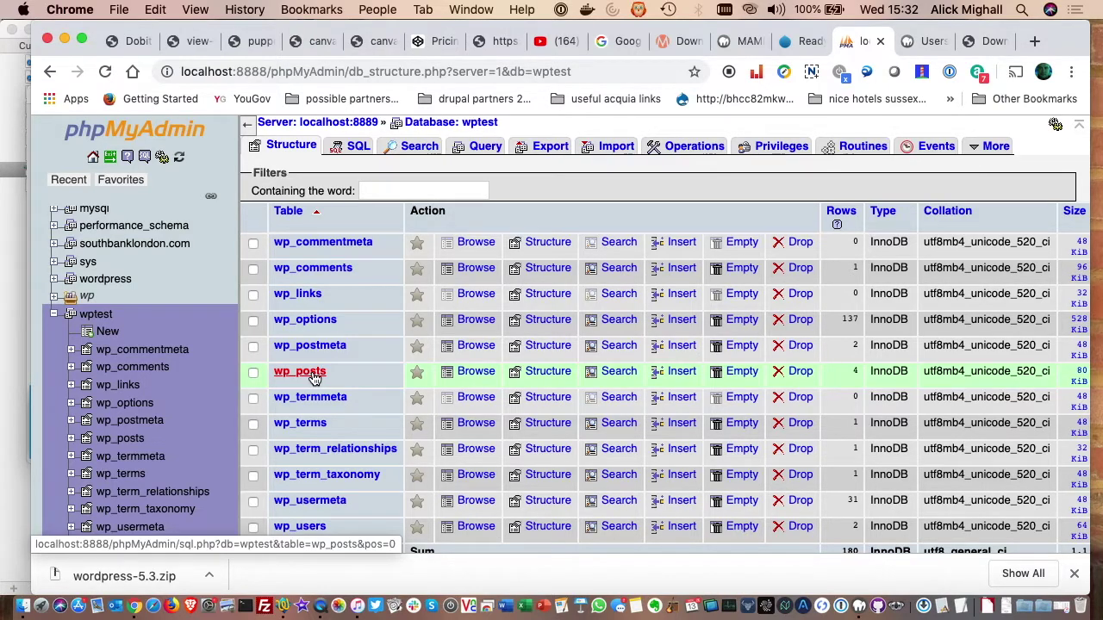
left_click(314, 379)
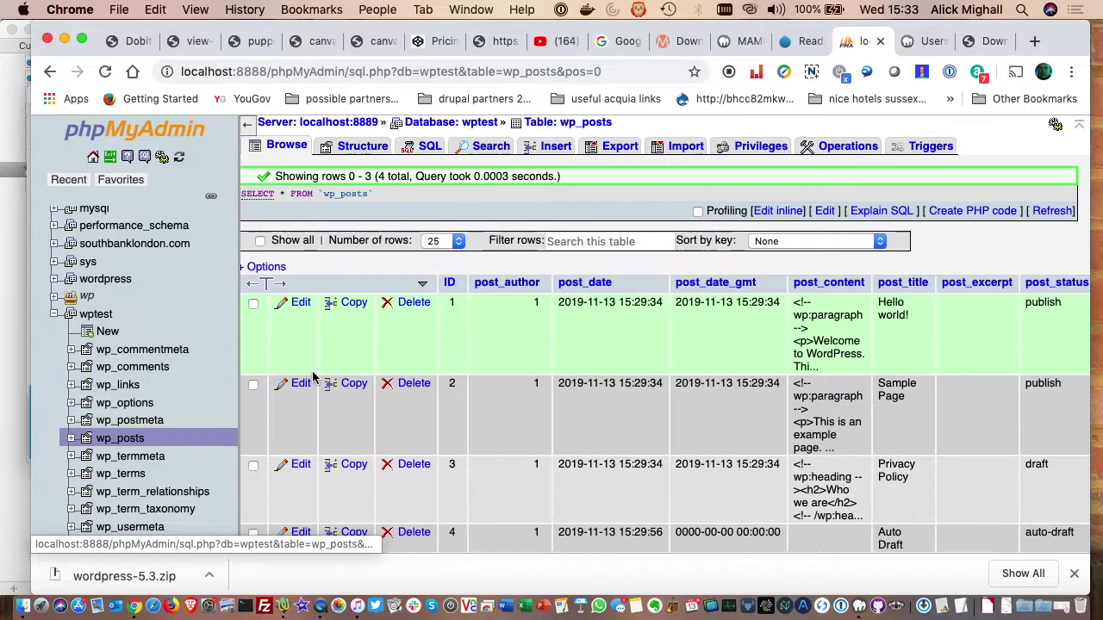
scroll(314, 392, "down", 2)
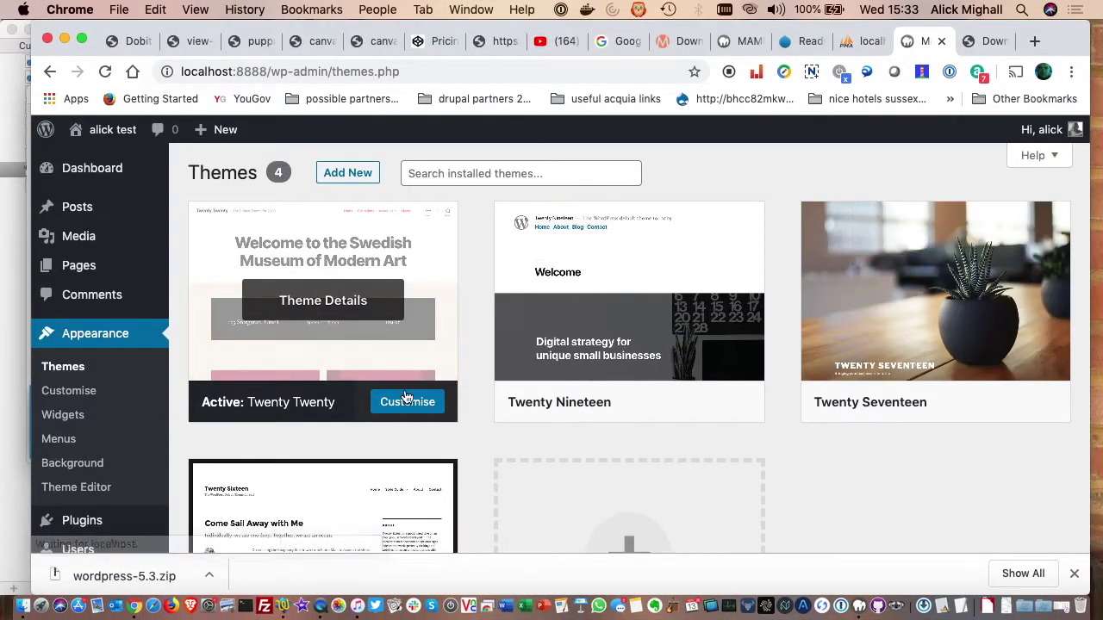
- Visit the site's public front page from the admin bar
scroll(418, 402, "down", 1)
scroll(429, 405, "down", 2)
scroll(473, 408, "up", 3)
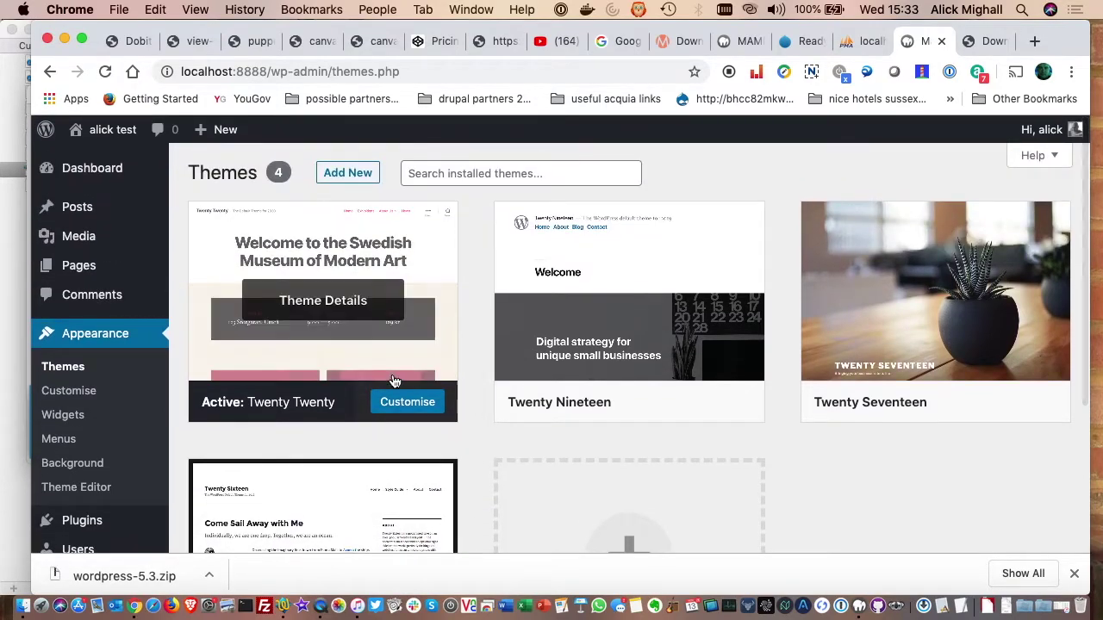
mouse_move(423, 340)
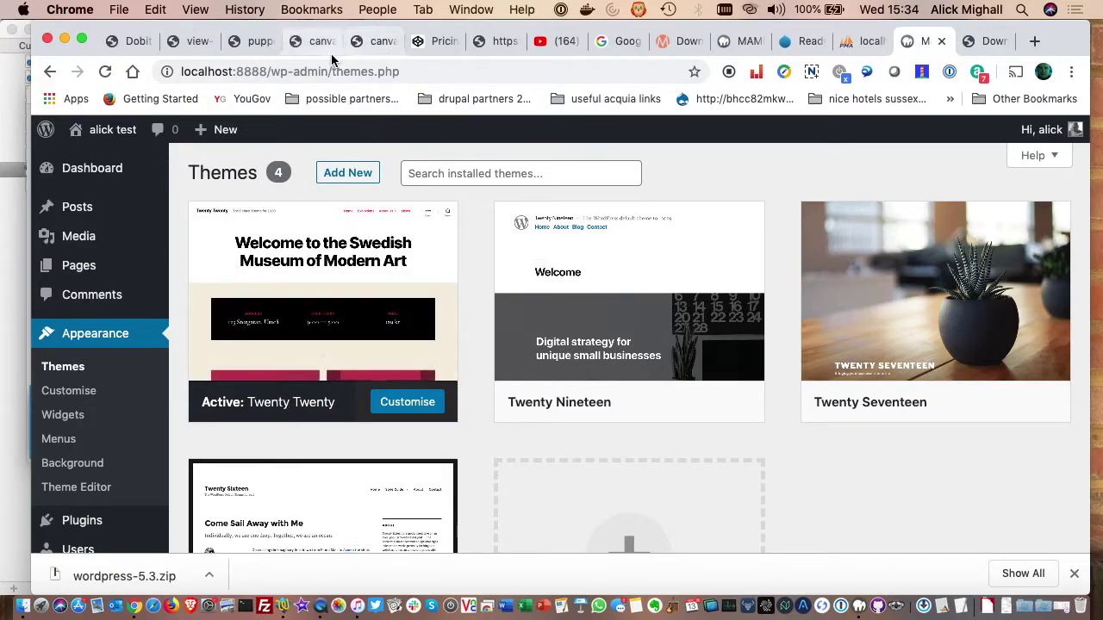
mouse_move(111, 134)
left_click(103, 162)
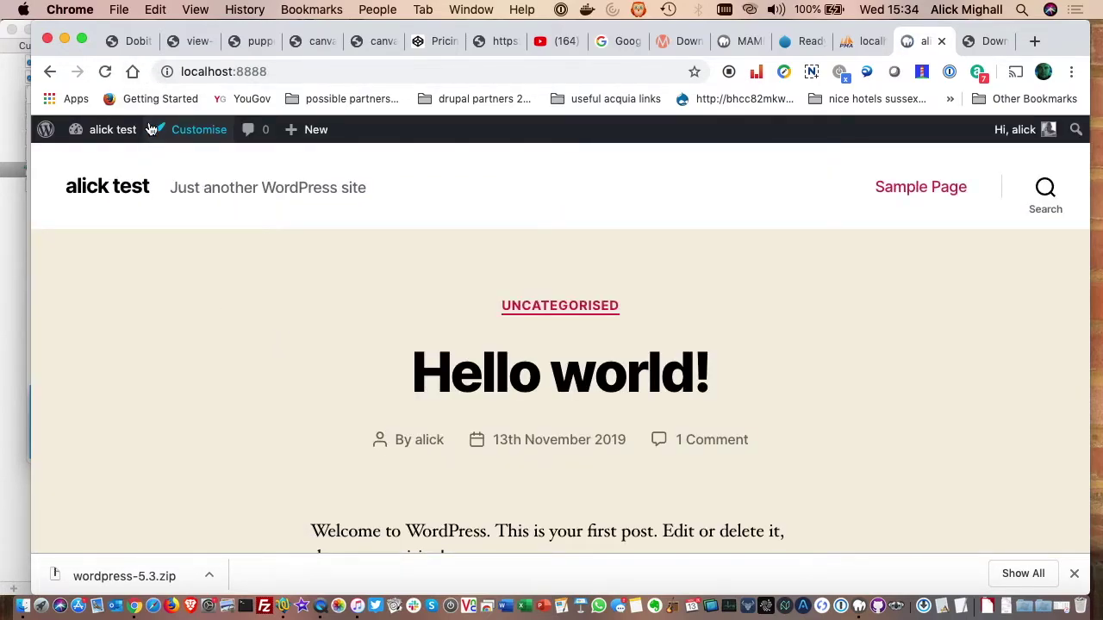
- Return to the admin Themes page, then view the Plugins list with Akismet and Hello Dolly
mouse_move(124, 131)
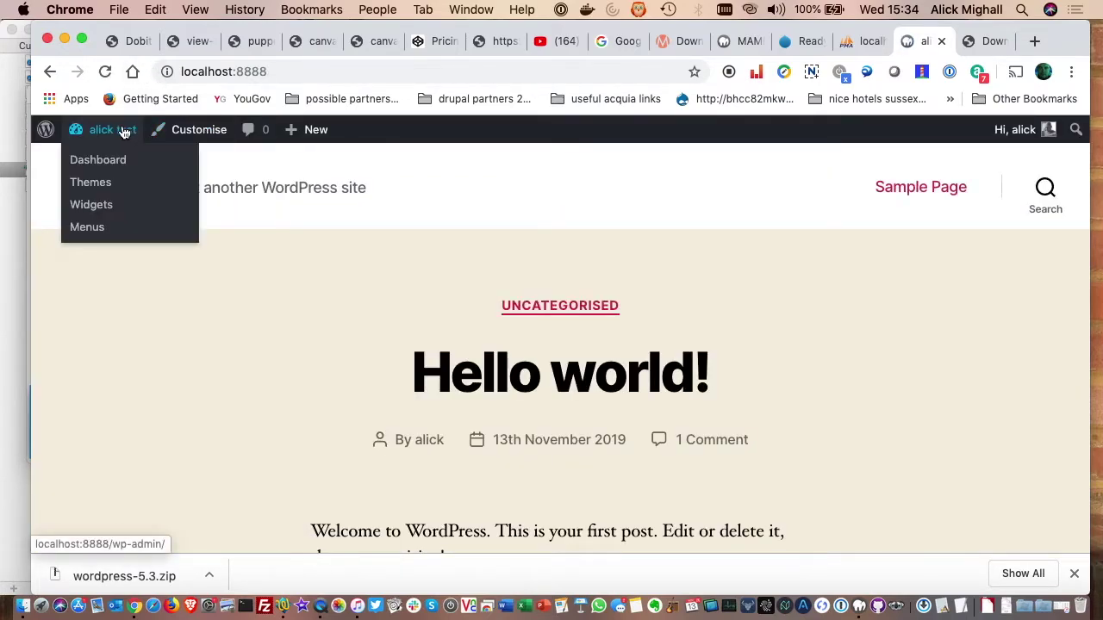
left_click(89, 184)
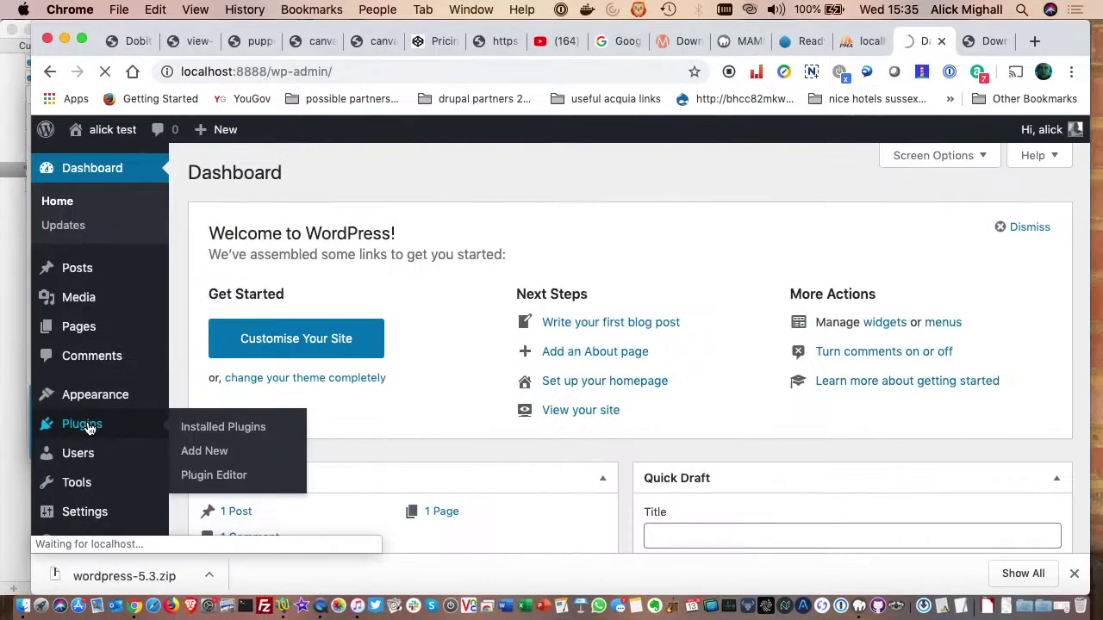
left_click(88, 425)
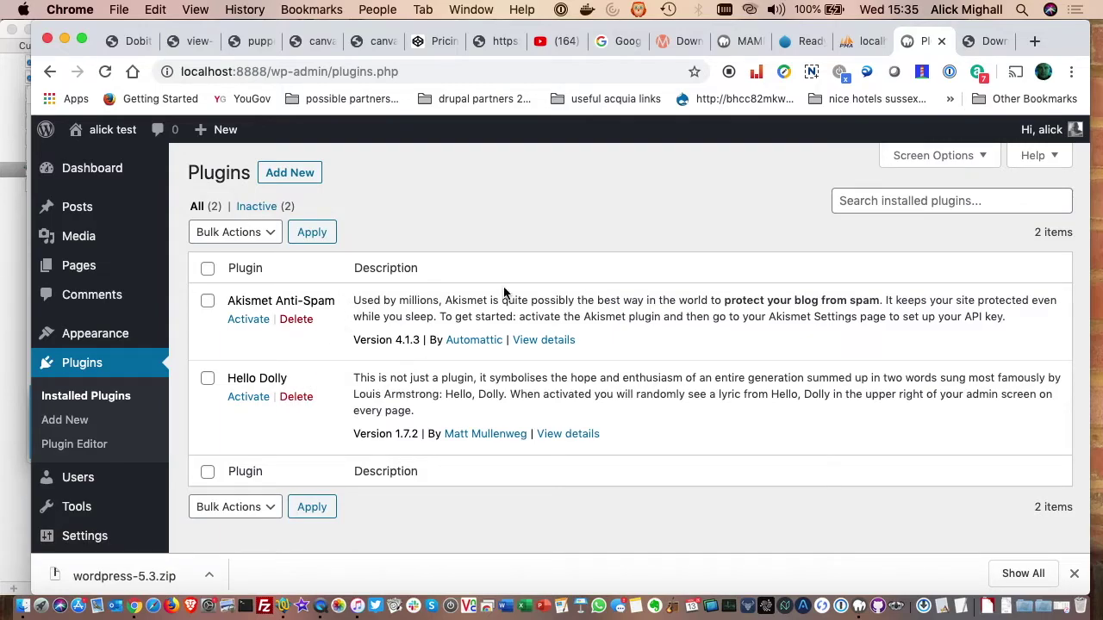
- Search Add New plugins for 'facebook' and scroll through results like WP-Chatbot and Jetpack
left_click(883, 202)
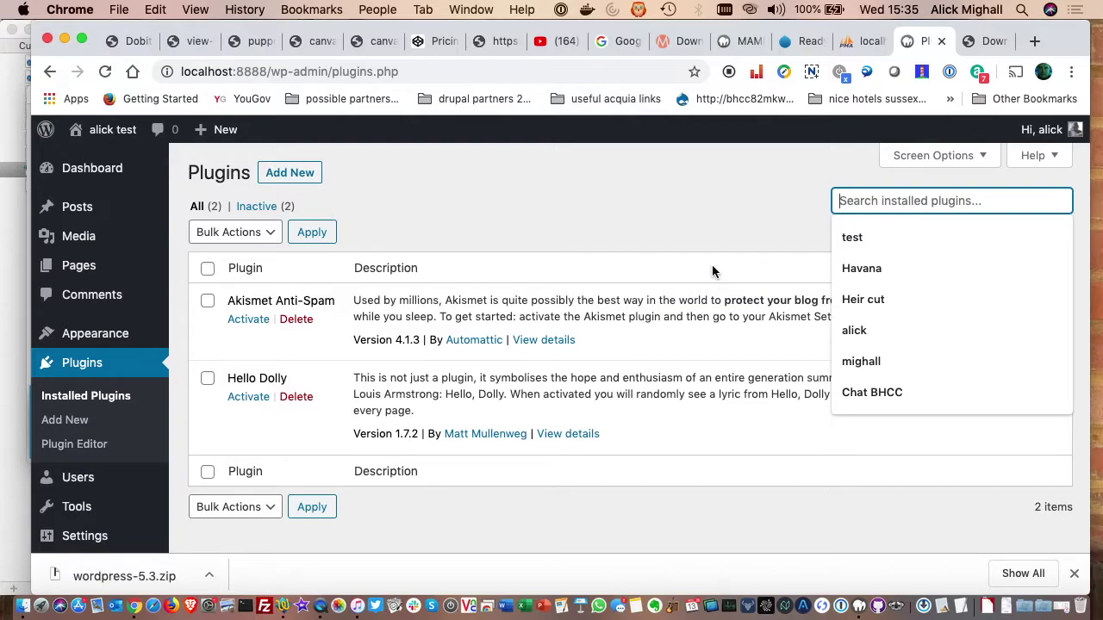
left_click(288, 183)
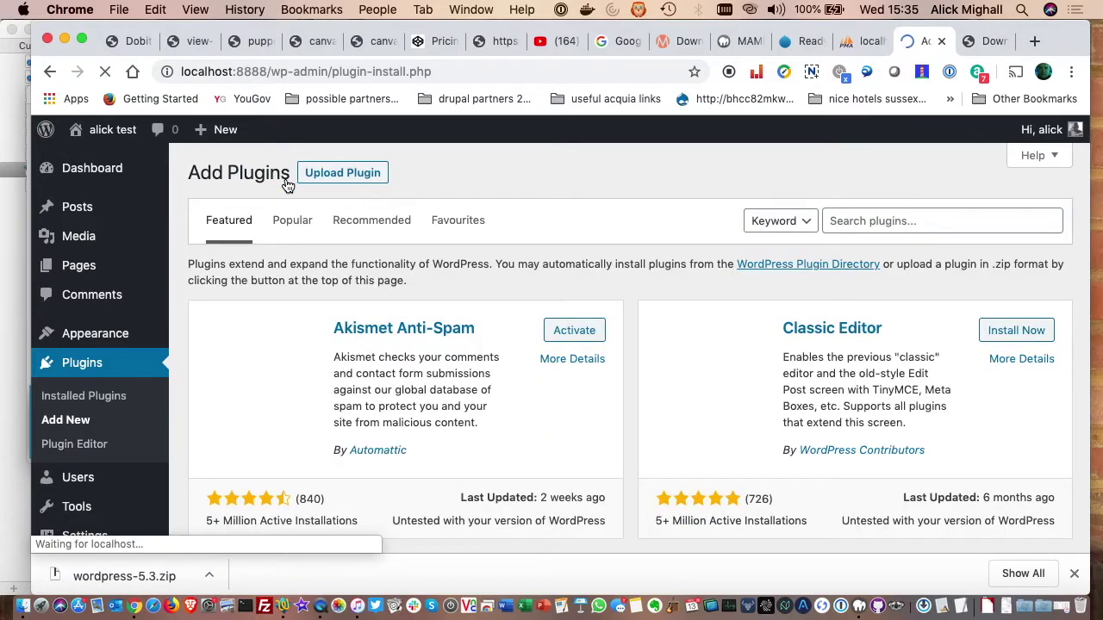
left_click(866, 220)
type("facebook")
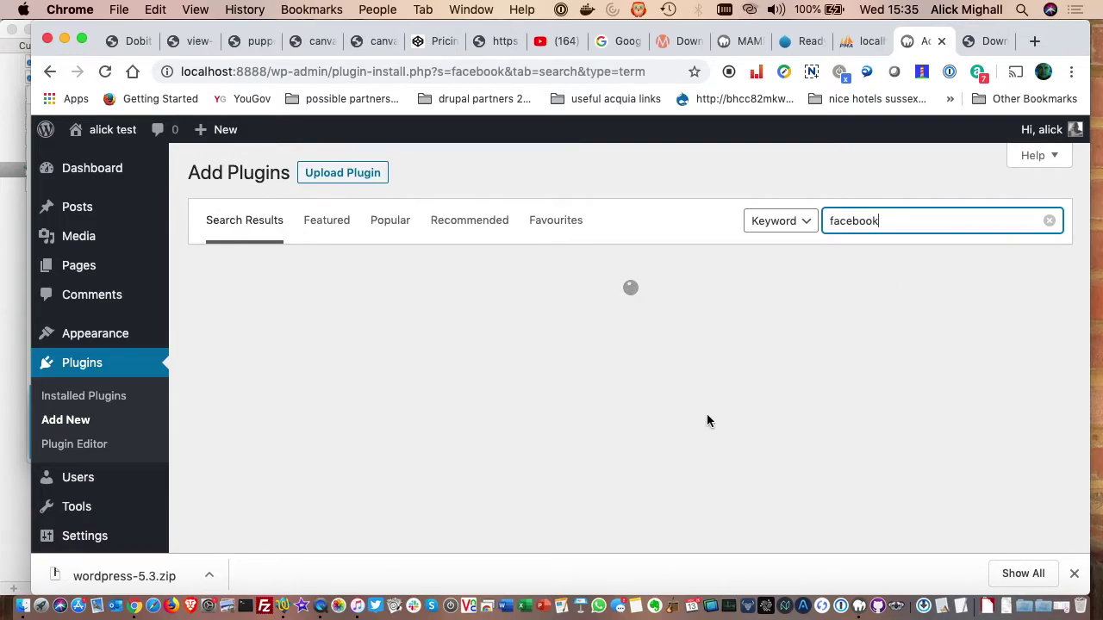
scroll(561, 449, "down", 2)
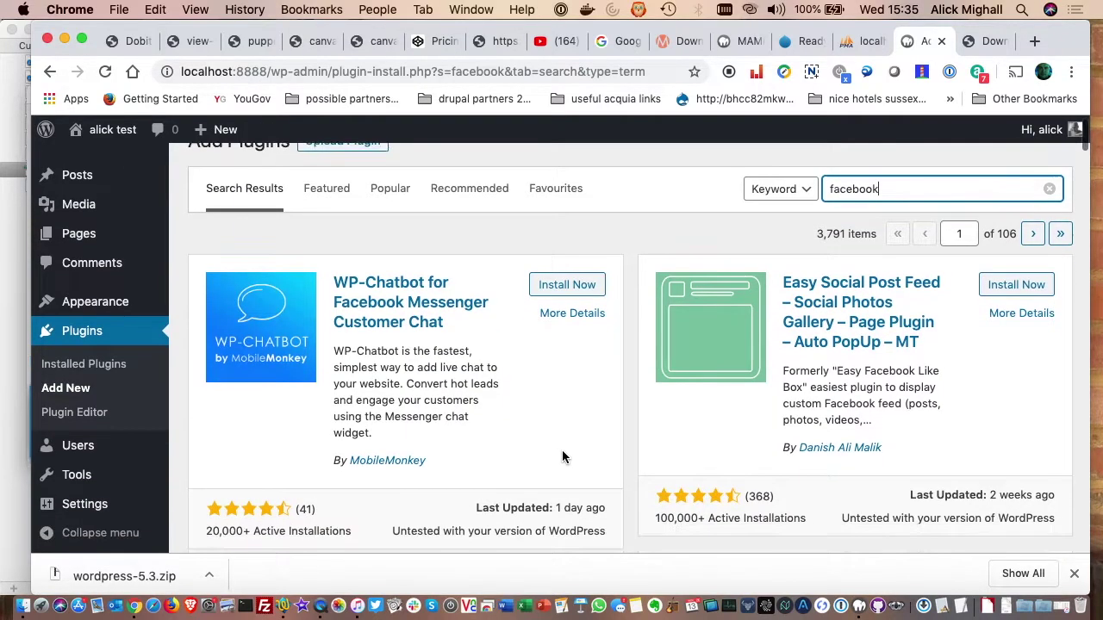
scroll(562, 450, "down", 2)
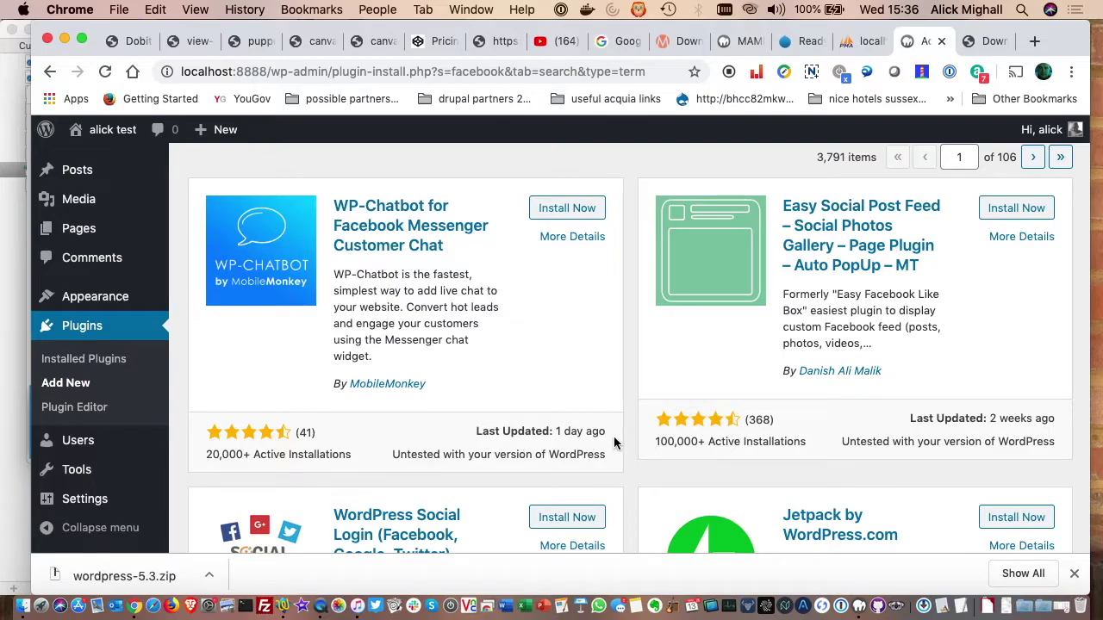
scroll(932, 445, "down", 5)
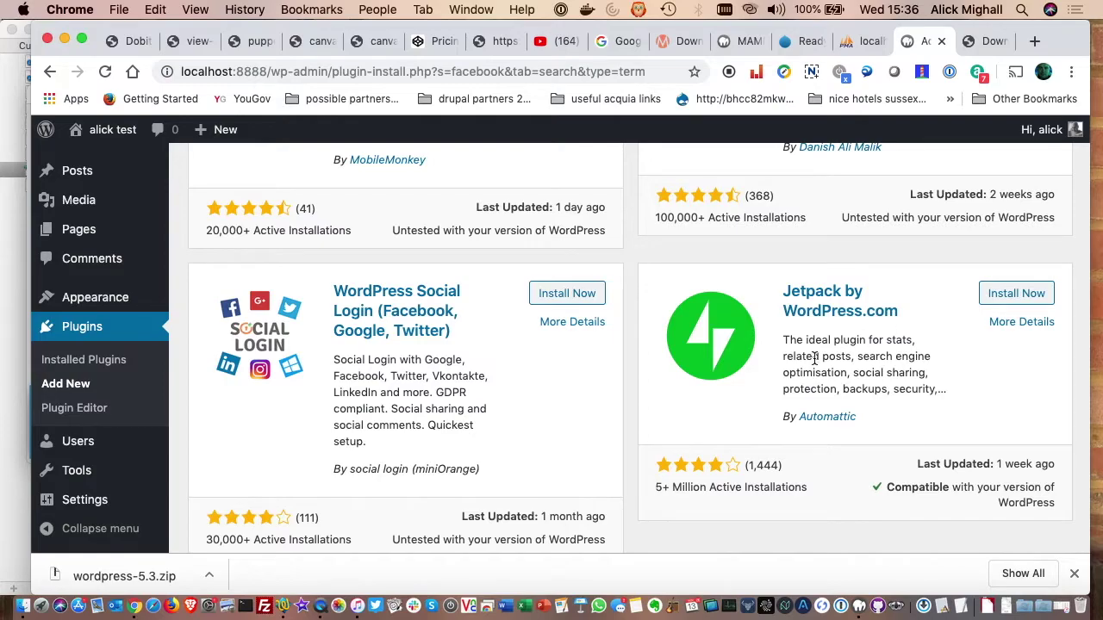
left_click(22, 609)
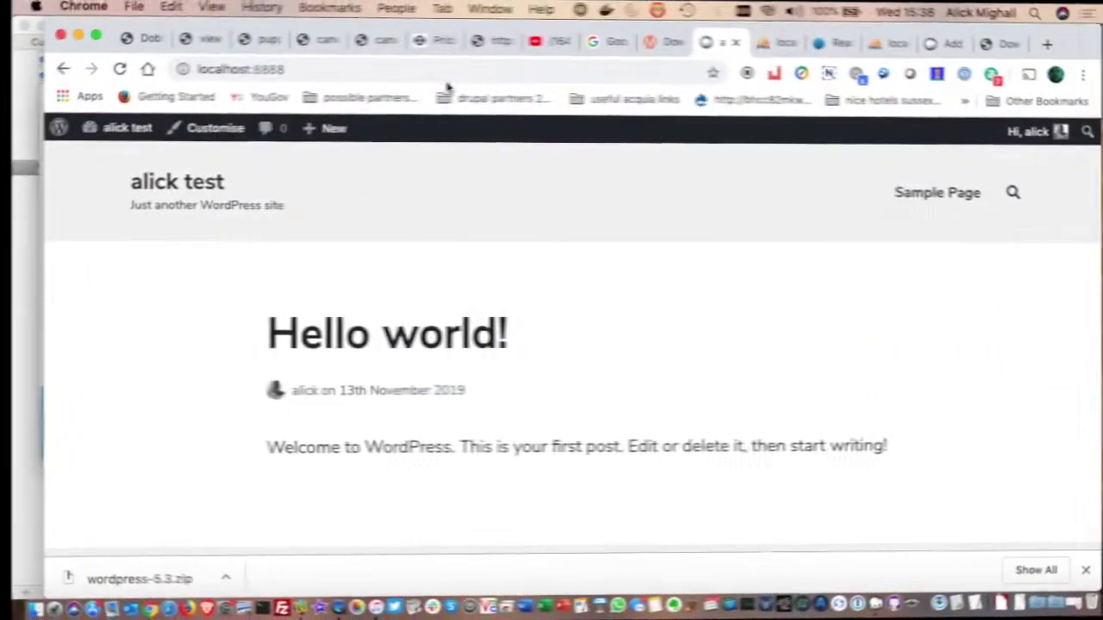
- Stop MAMP's servers, reload localhost:8888 to confirm the site is down, then restart them
left_click(857, 607)
left_click(394, 294)
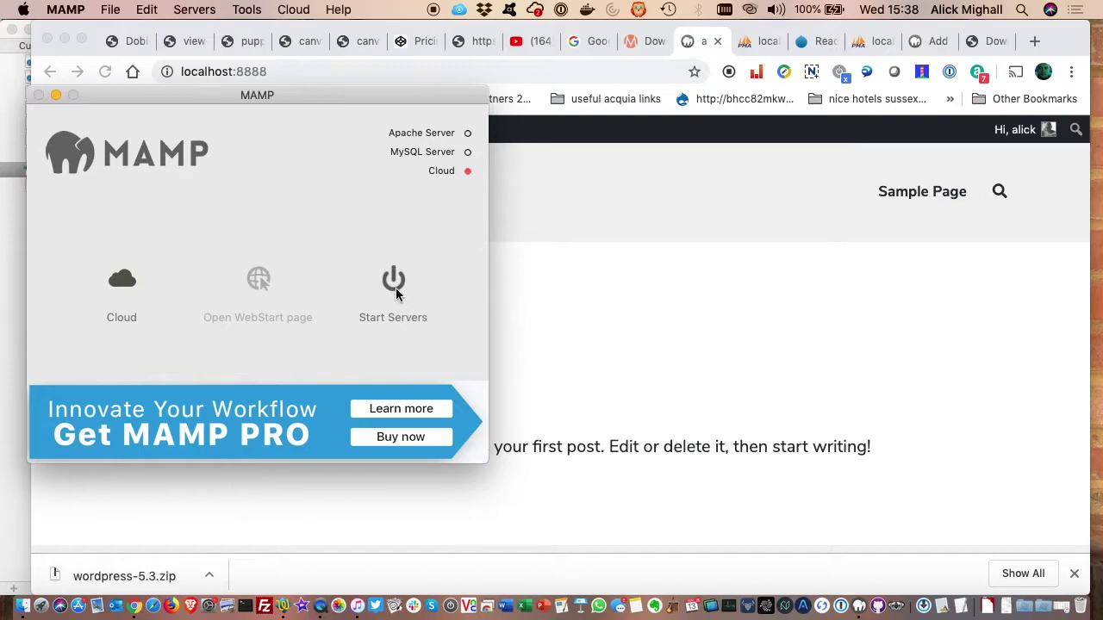
left_click(545, 321)
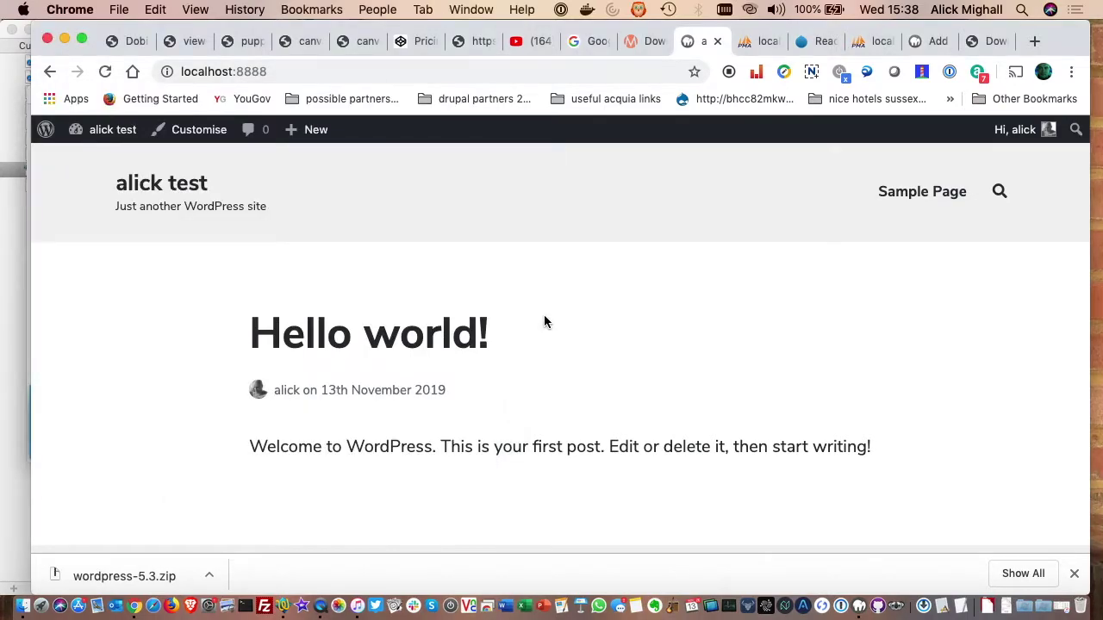
left_click(105, 73)
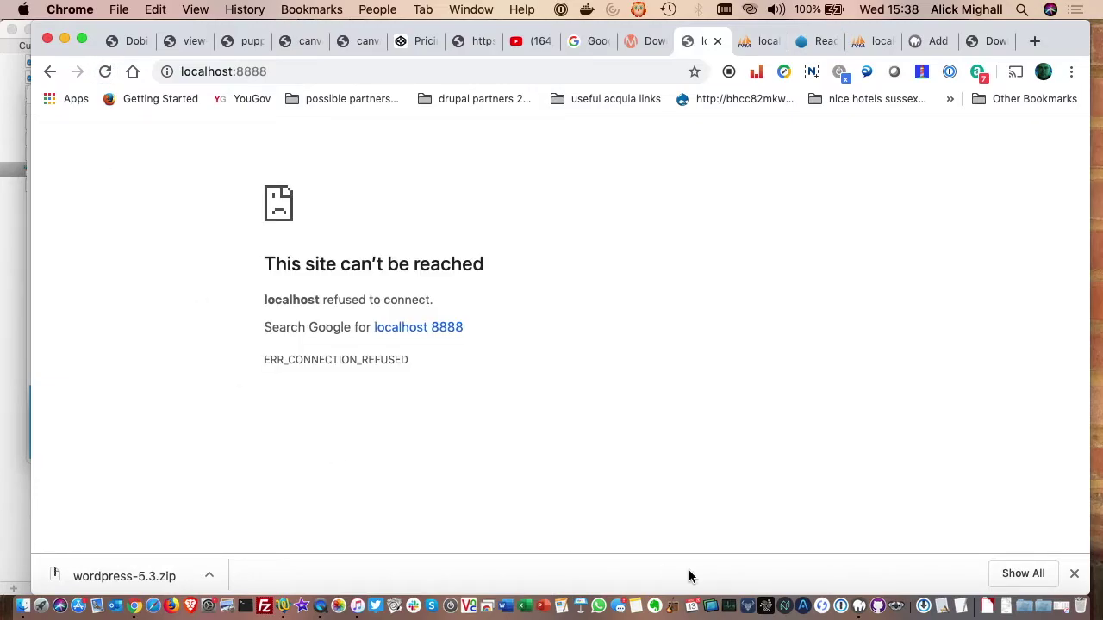
left_click(860, 606)
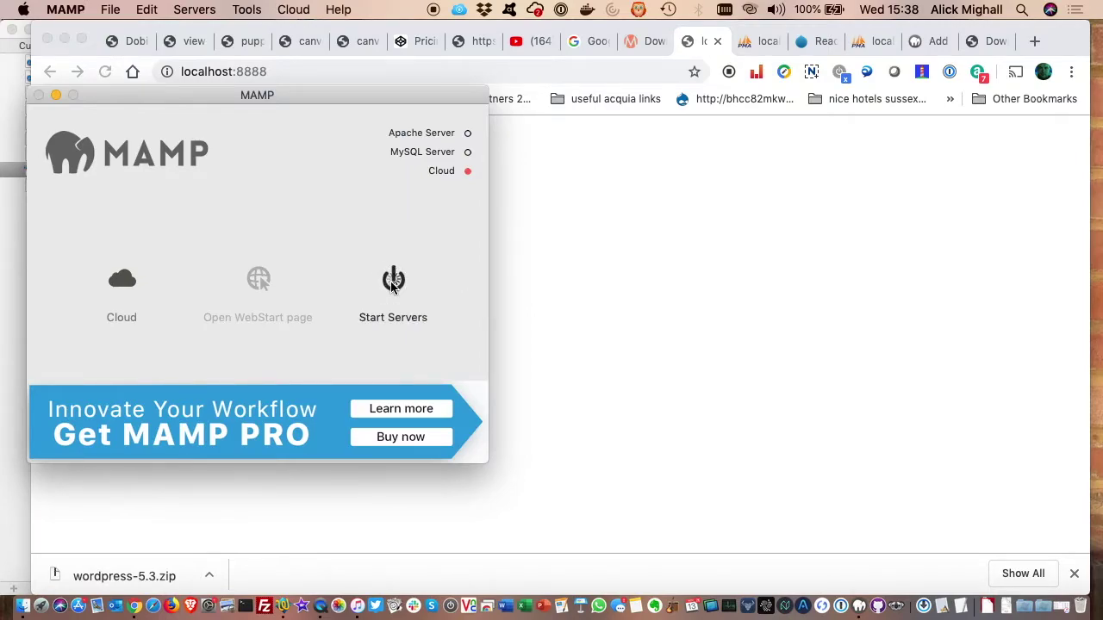
left_click(393, 280)
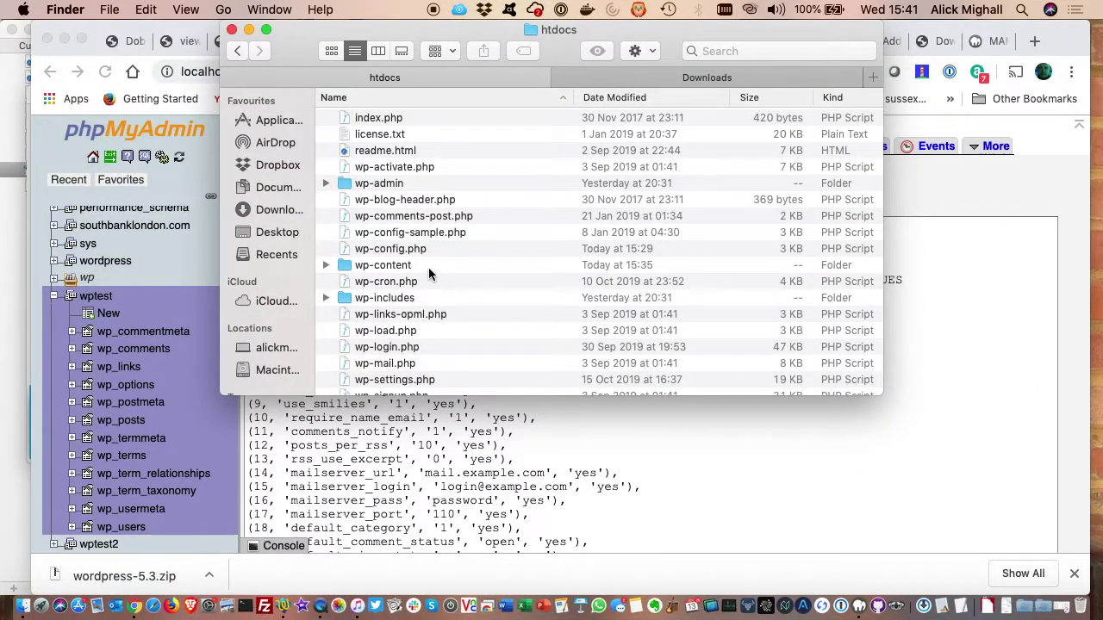
- Expand wp-content's themes folder in the htdocs listing to show the installed theme folders
scroll(428, 274, "down", 3)
scroll(429, 269, "up", 3)
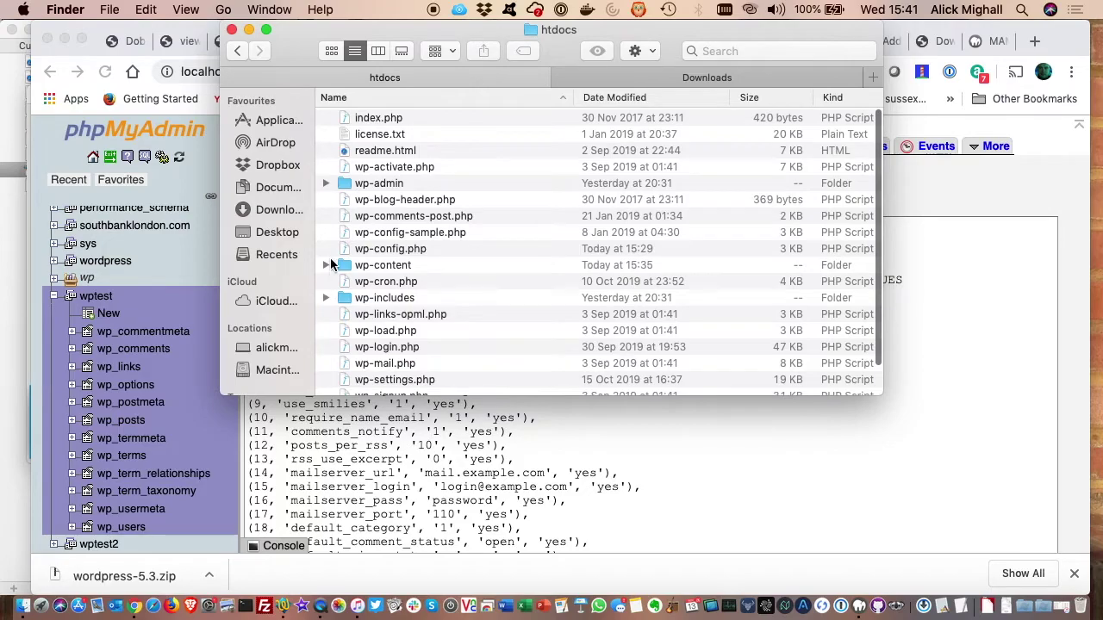
scroll(497, 273, "down", 3)
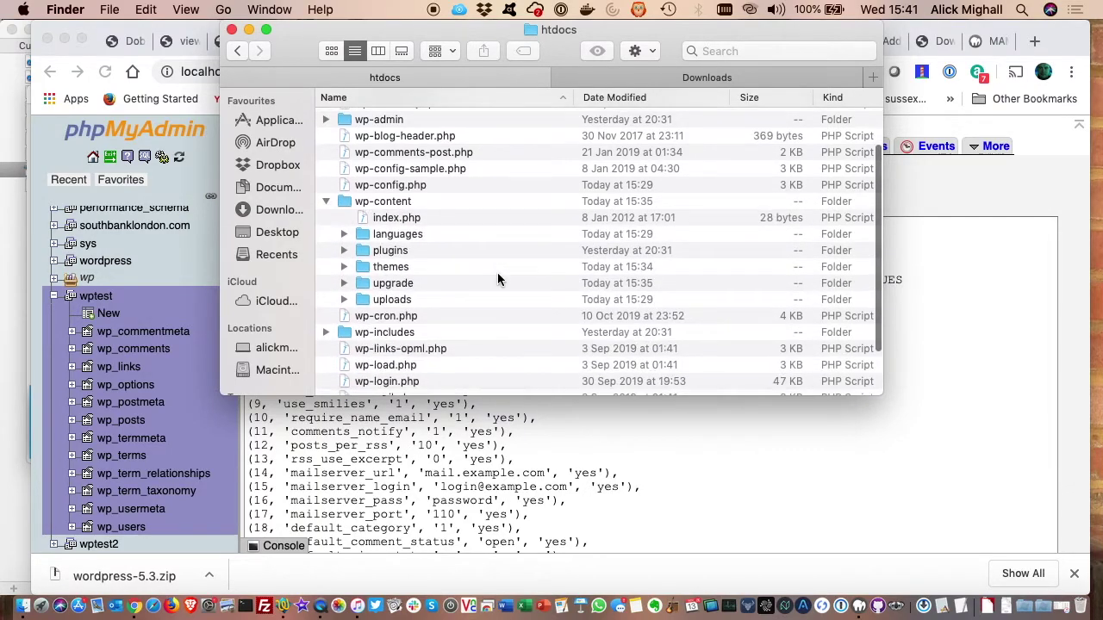
left_click(343, 265)
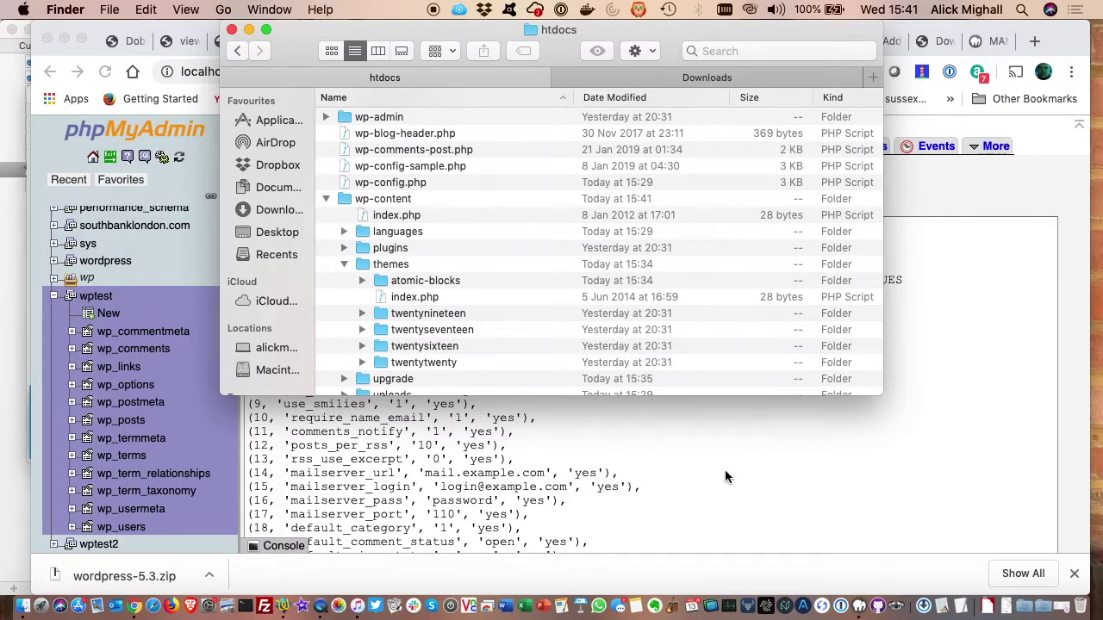
- Open the wp-admin folder and browse its PHP scripts and css, images, includes, js folders
double_click(379, 118)
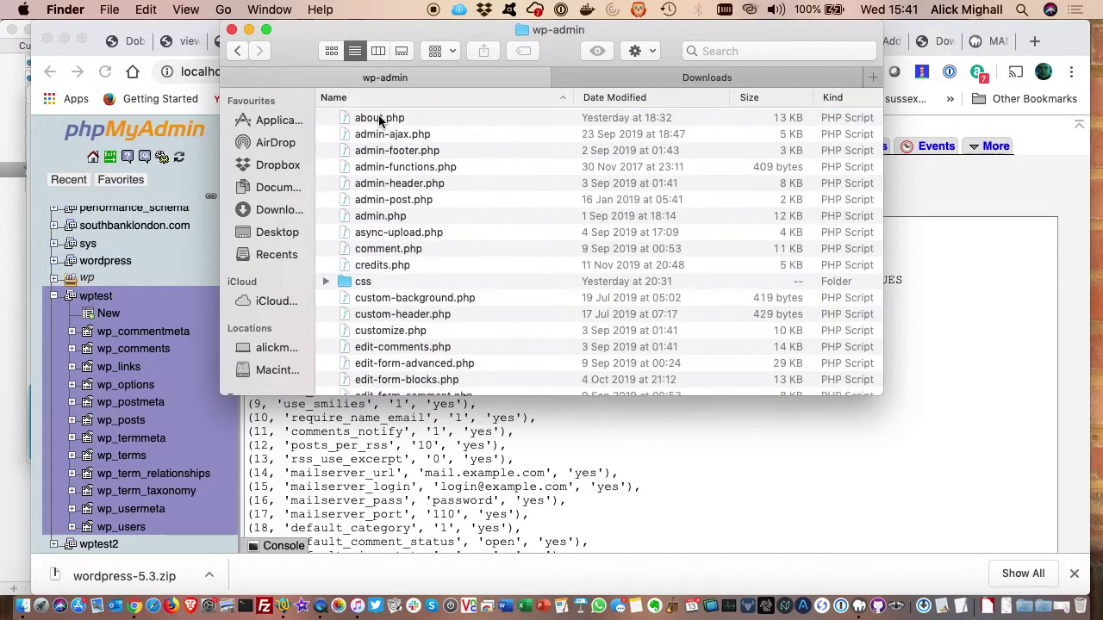
scroll(410, 228, "down", 10)
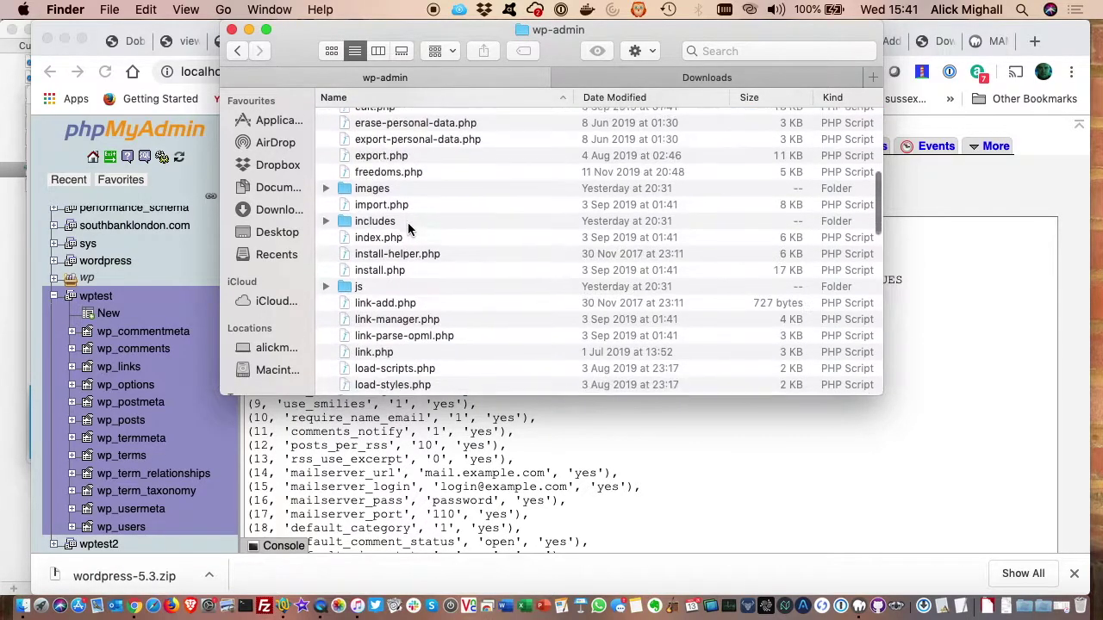
scroll(410, 228, "down", 15)
scroll(409, 227, "down", 10)
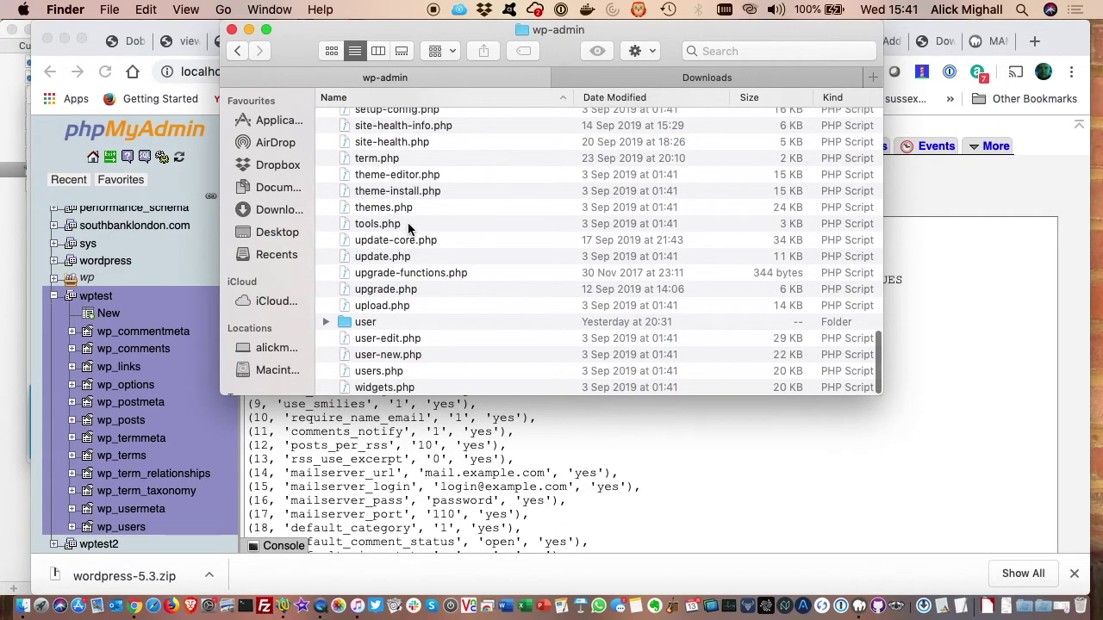
scroll(408, 222, "up", 10)
scroll(410, 226, "up", 15)
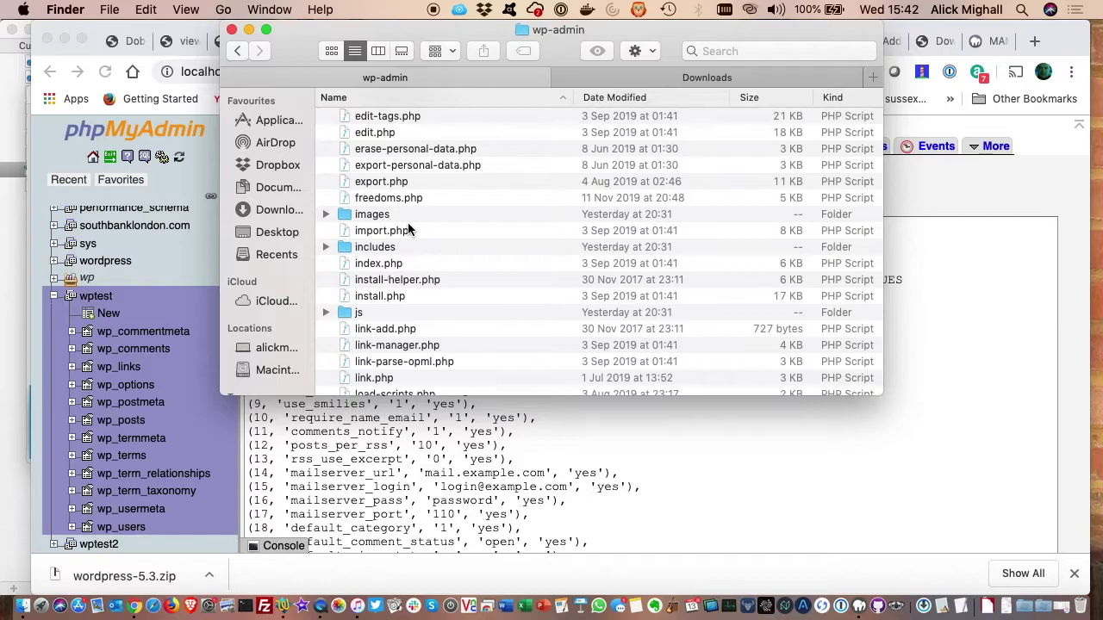
scroll(409, 228, "up", 3)
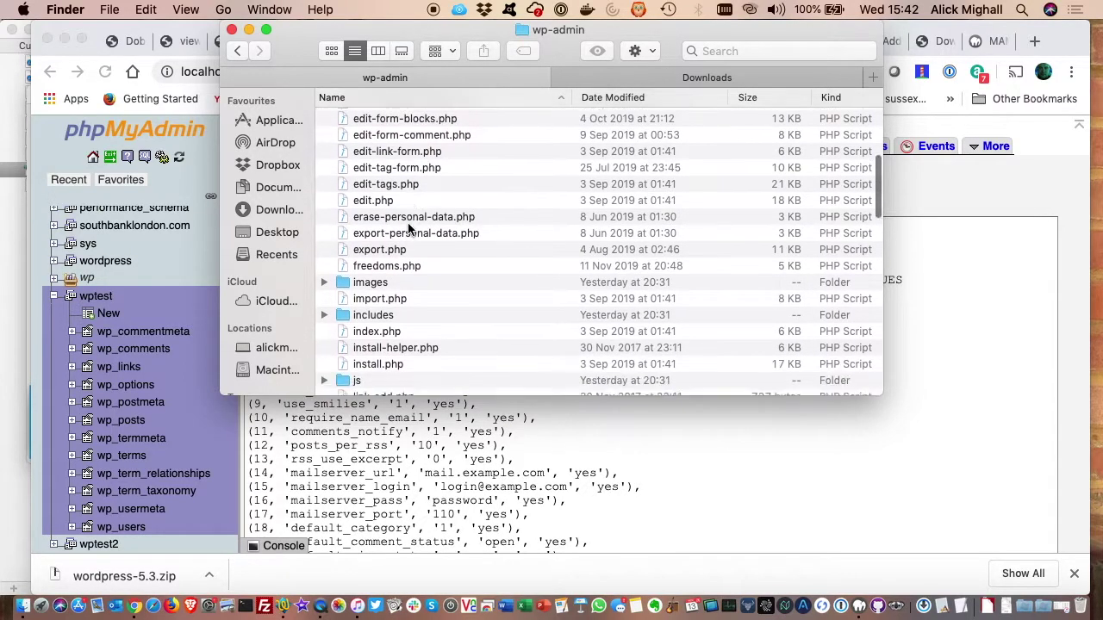